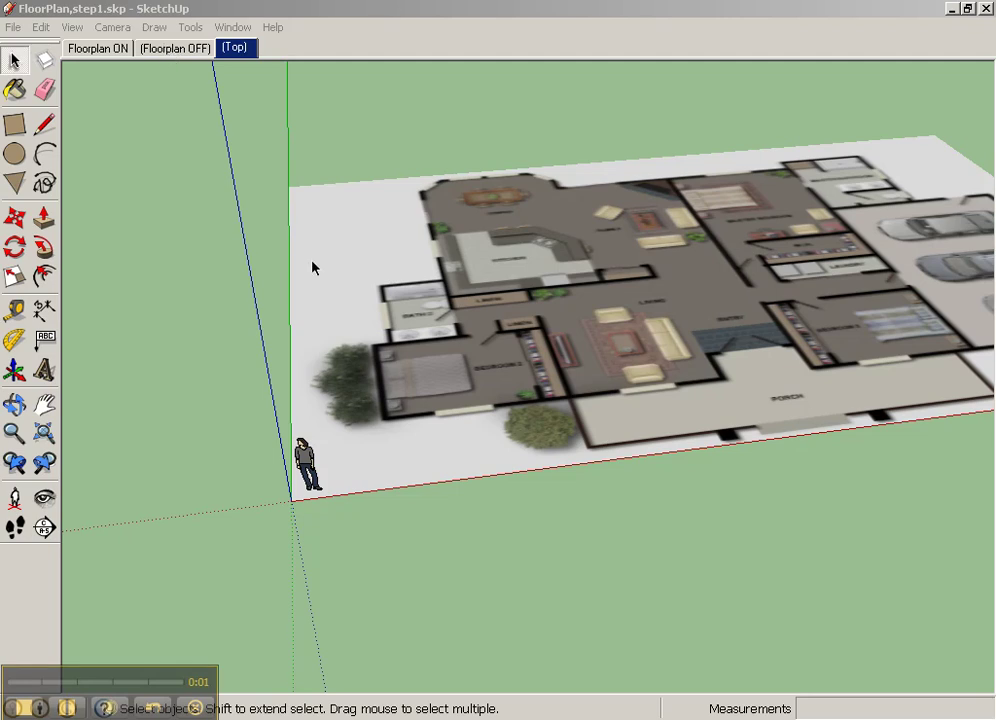
- Compare the Top, Floorplan OFF and Floorplan ON scenes, ending on the Top scene
left_click(244, 52)
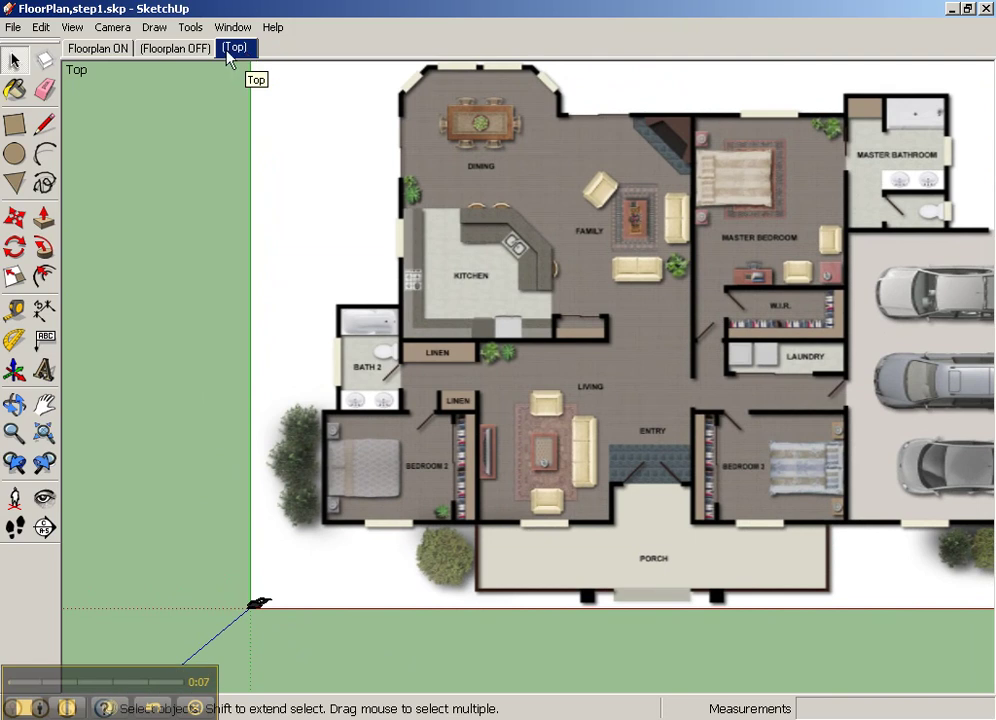
left_click(178, 48)
left_click(100, 48)
middle_click_drag(316, 274, 494, 211)
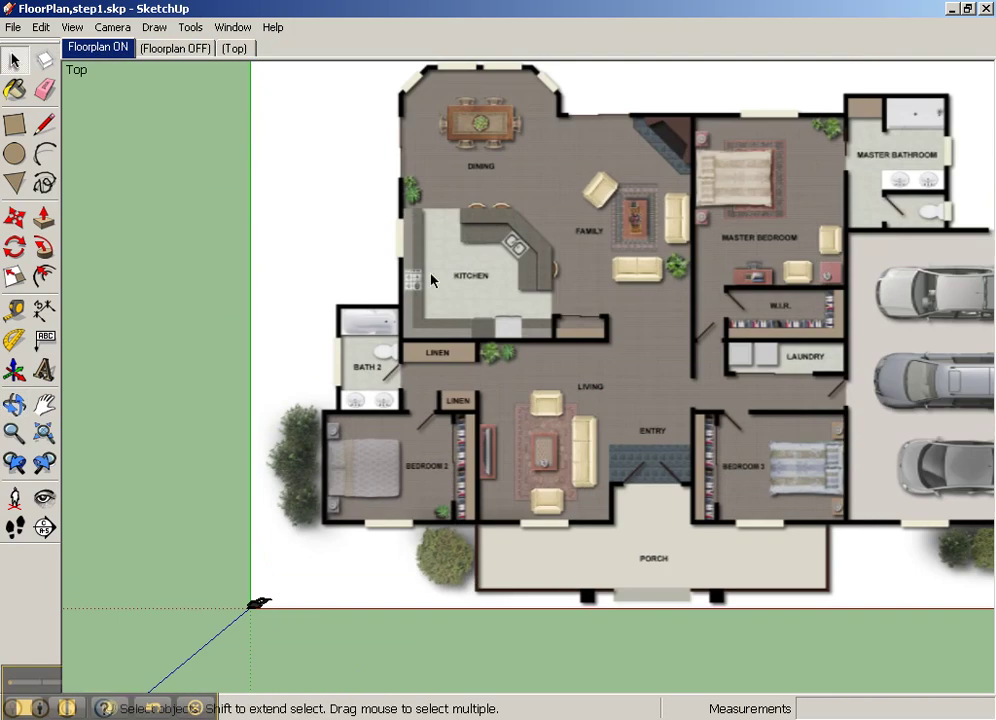
middle_click_drag(429, 278, 430, 230)
left_click(175, 49)
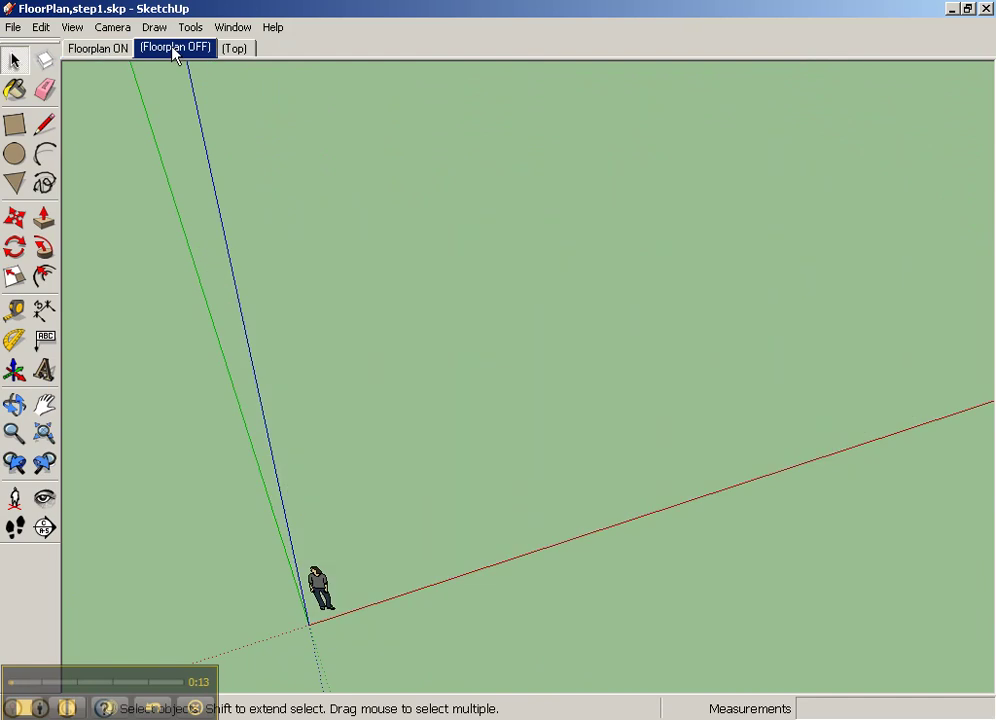
left_click(235, 50)
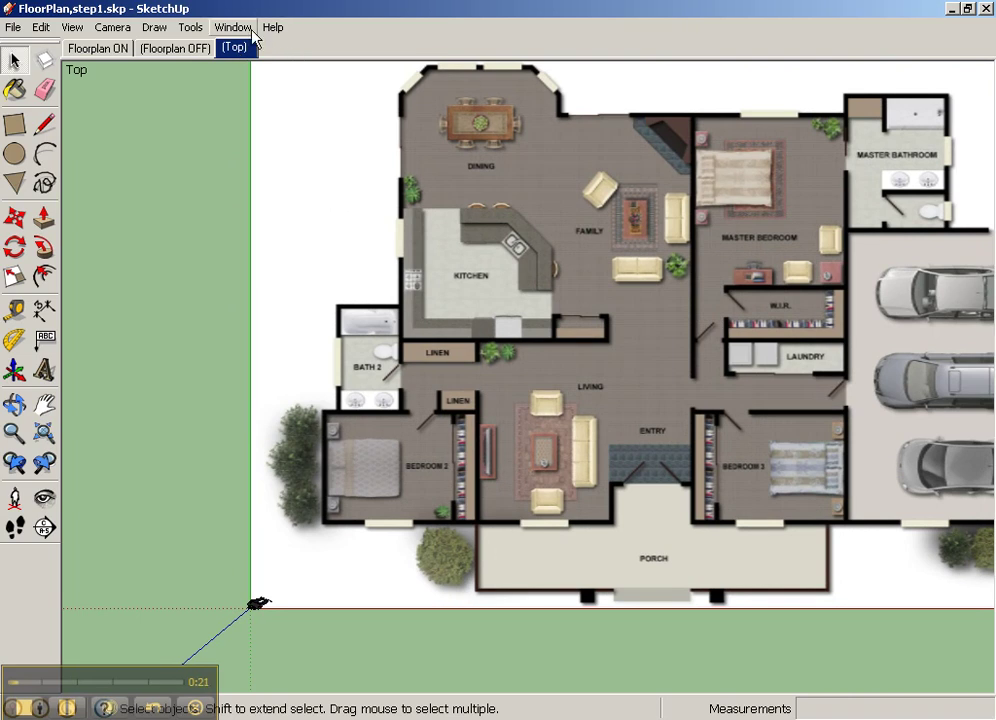
left_click(234, 27)
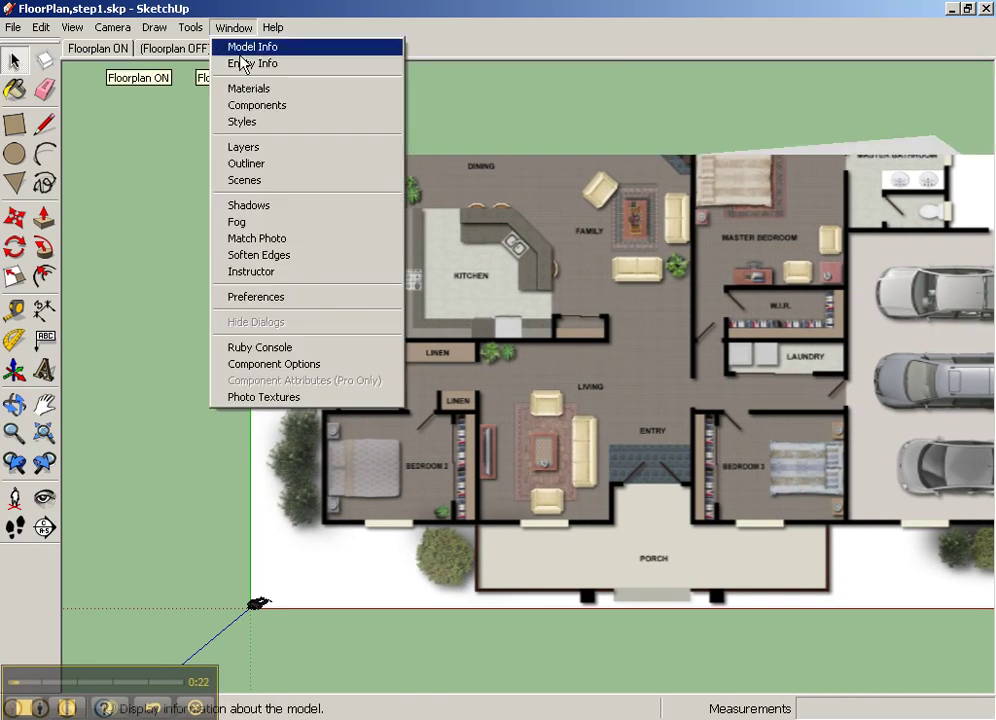
- In the Scenes window, stop the Top scene saving visible layers and update it
left_click(265, 186)
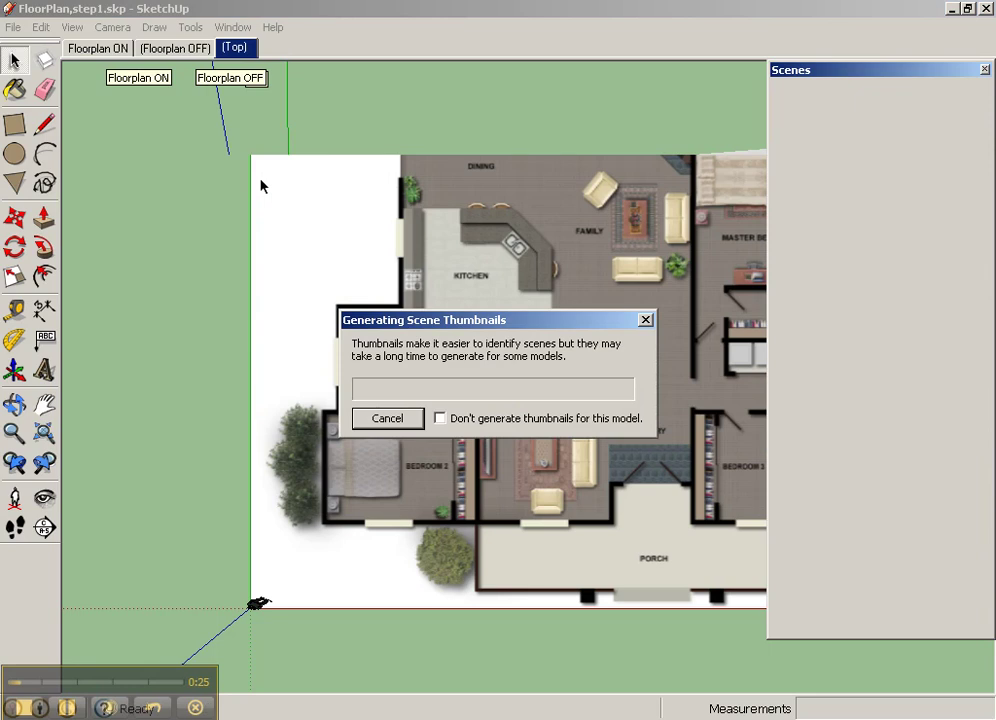
left_click(808, 150)
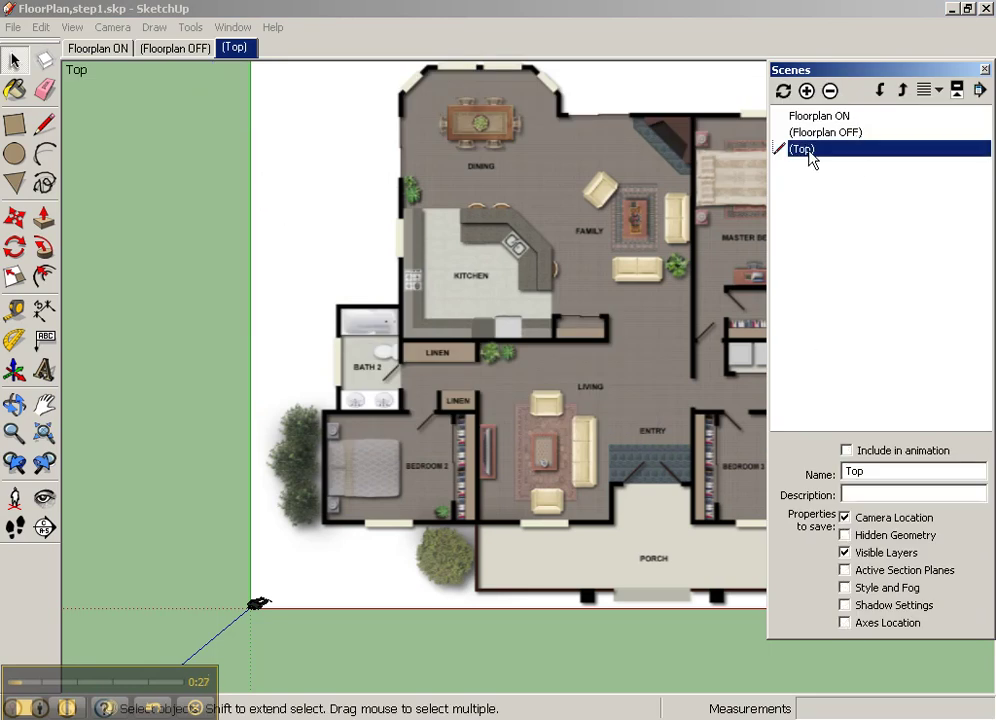
left_click(845, 553)
left_click(783, 91)
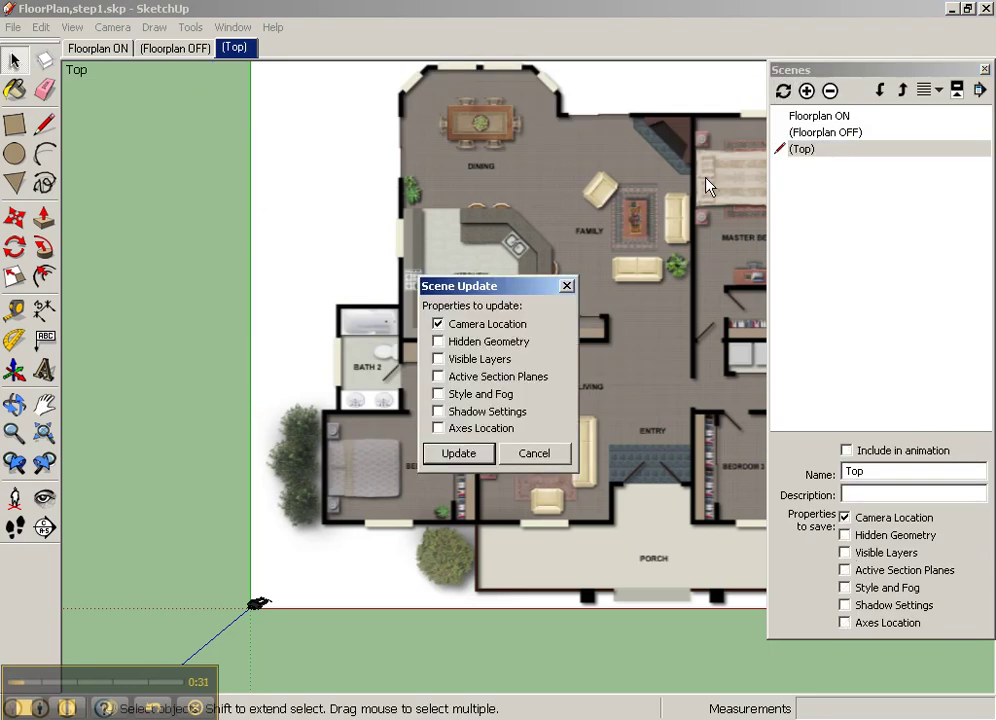
left_click(486, 453)
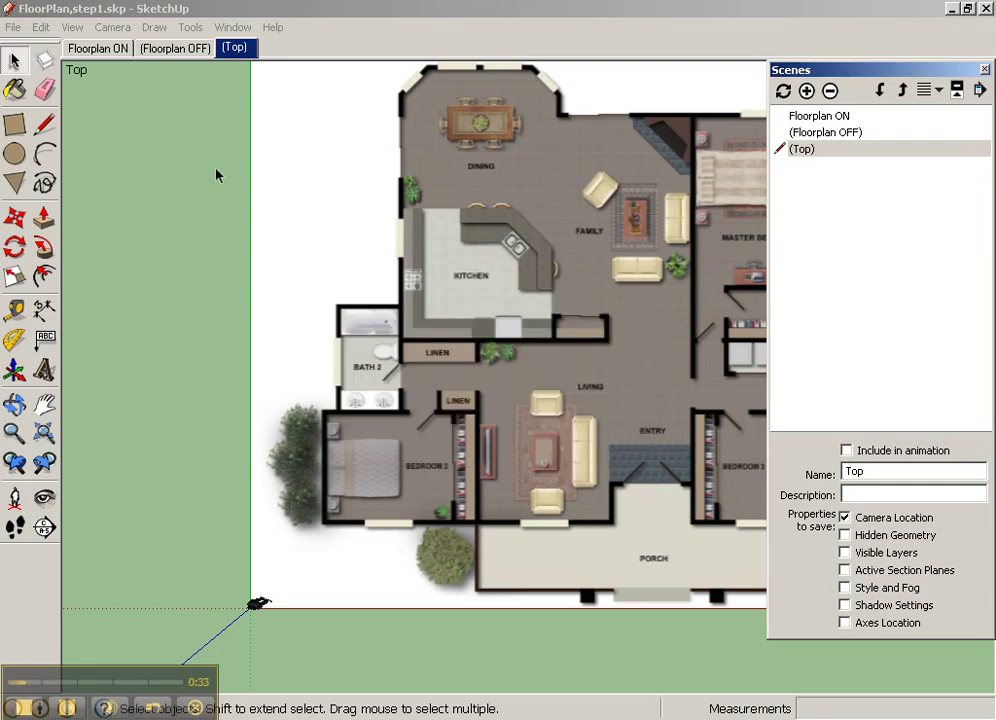
middle_click_drag(218, 176, 545, 265)
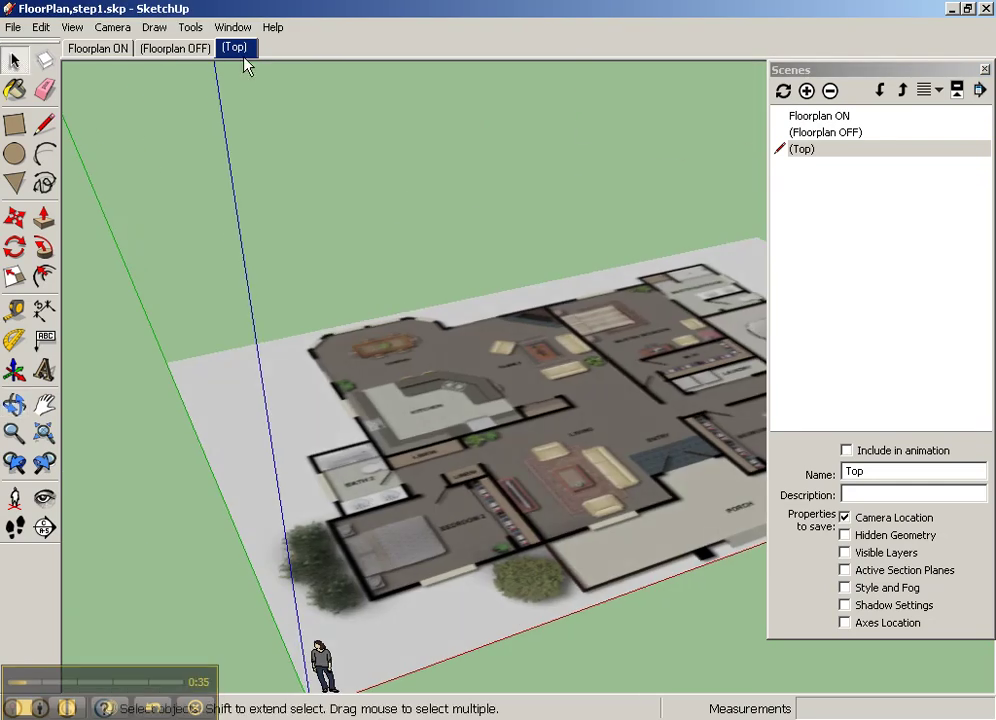
- Stop the Floorplan ON scene saving camera location and update it
left_click(98, 49)
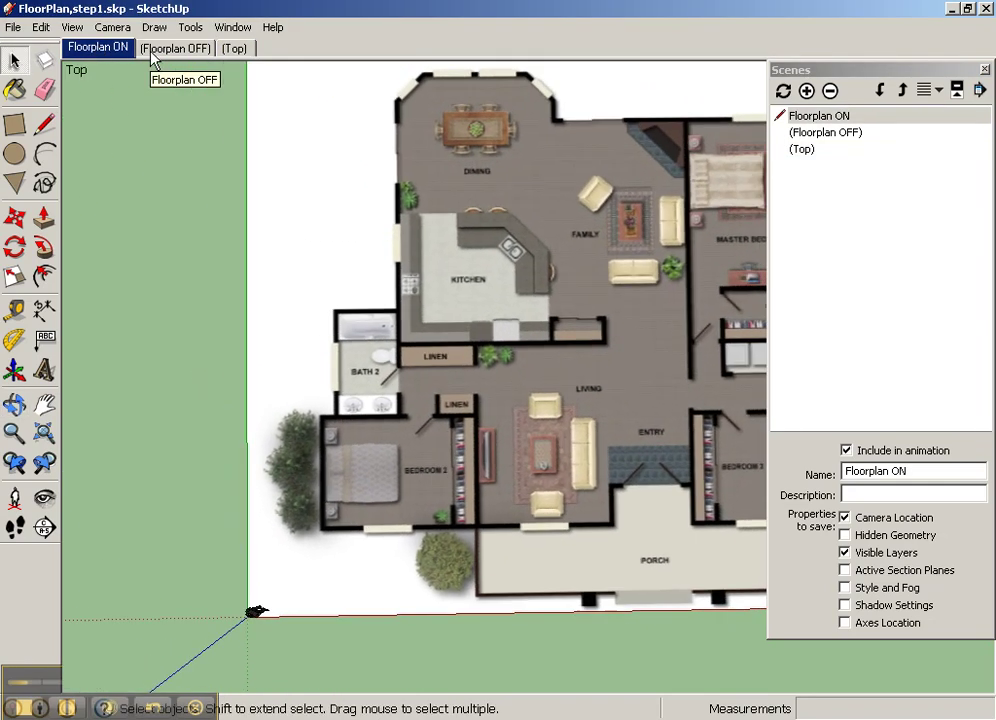
left_click(152, 54)
left_click(97, 55)
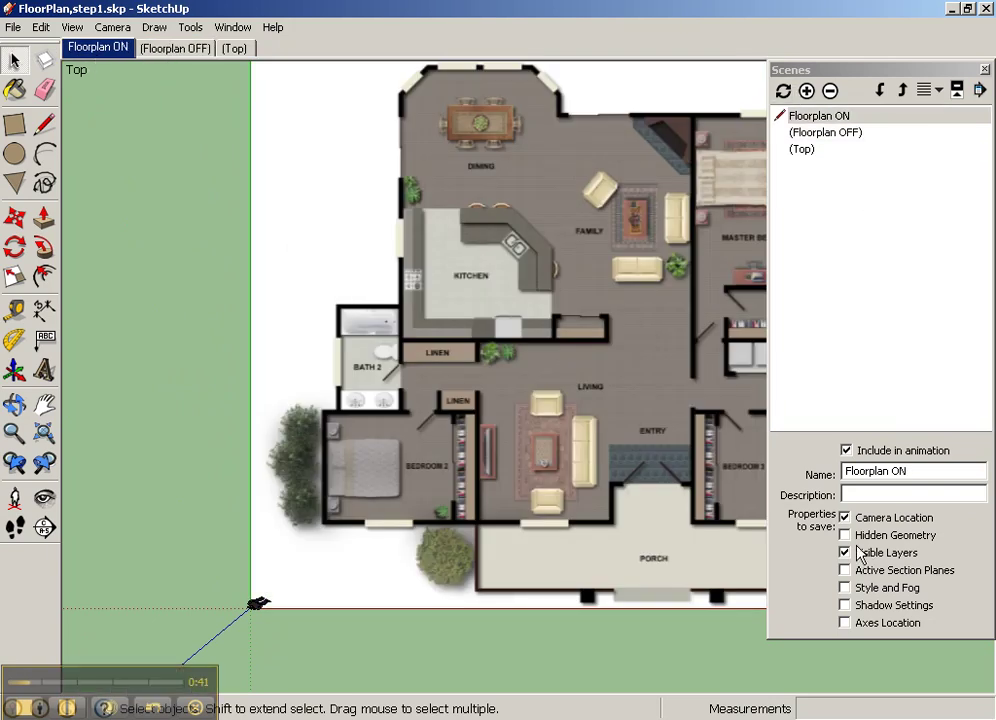
left_click(844, 518)
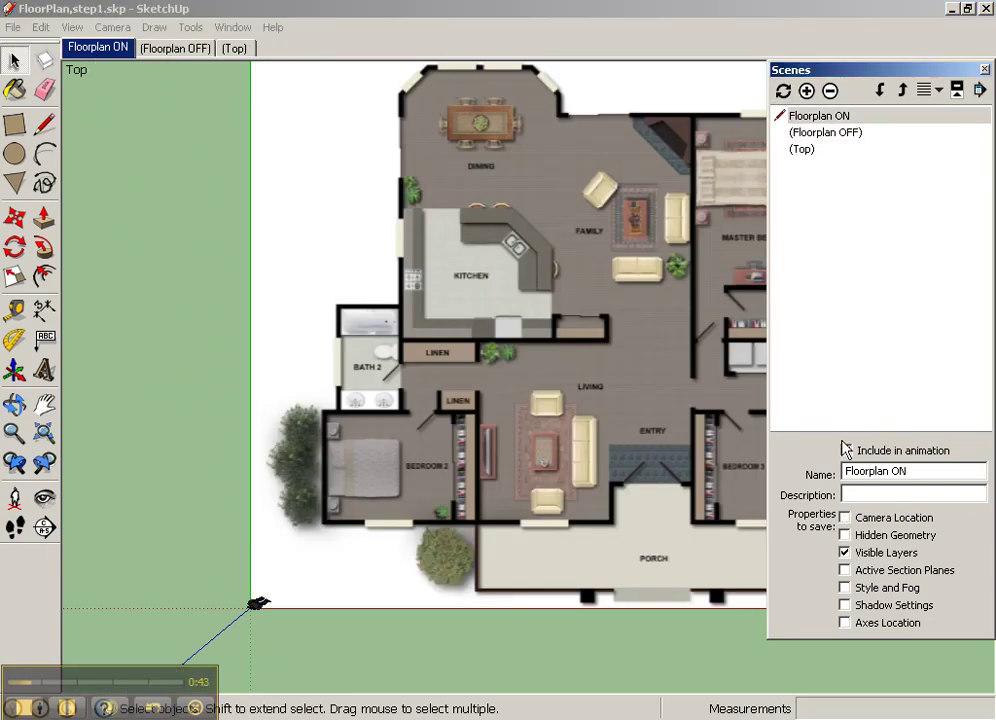
left_click(783, 91)
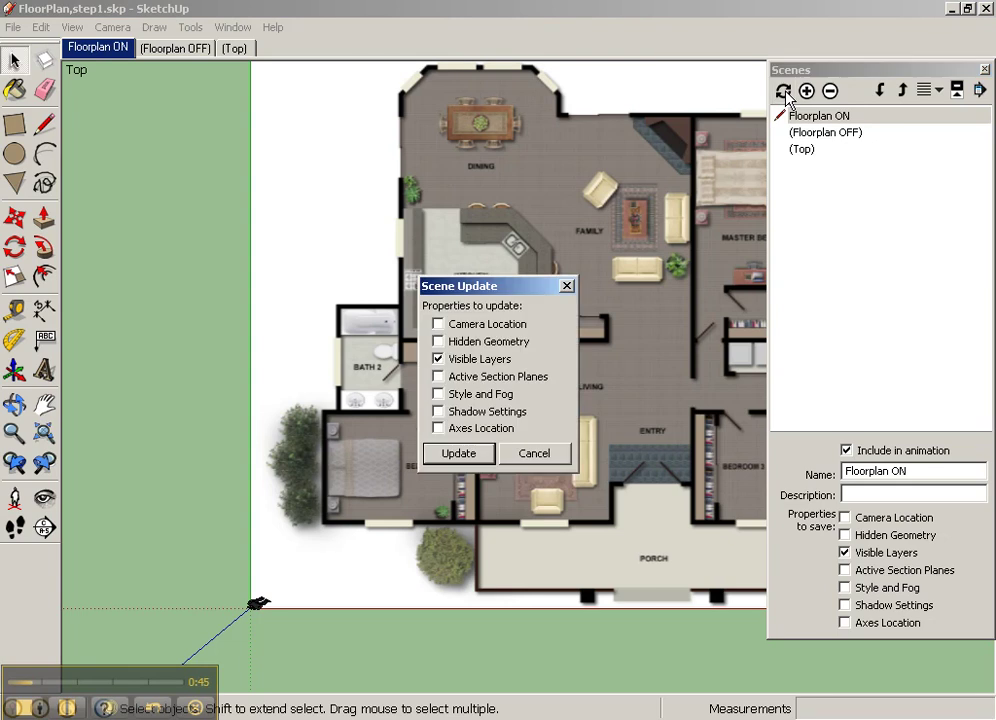
left_click(466, 453)
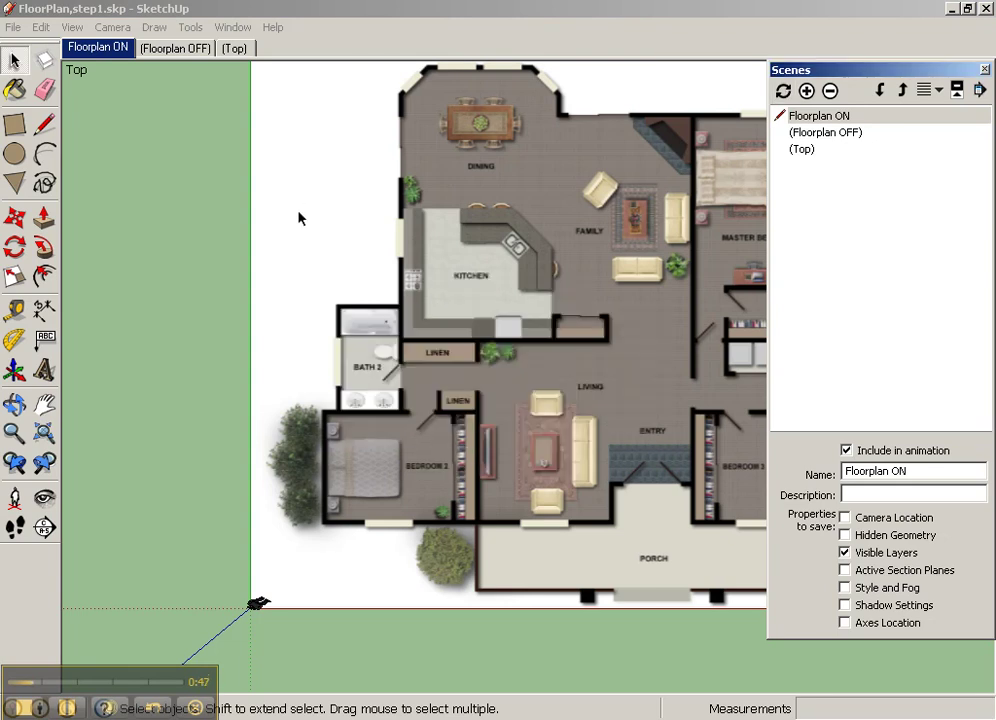
middle_click_drag(298, 218, 534, 189)
- Test the updated scenes by switching between Top, Floorplan OFF and Floorplan ON
left_click(176, 50)
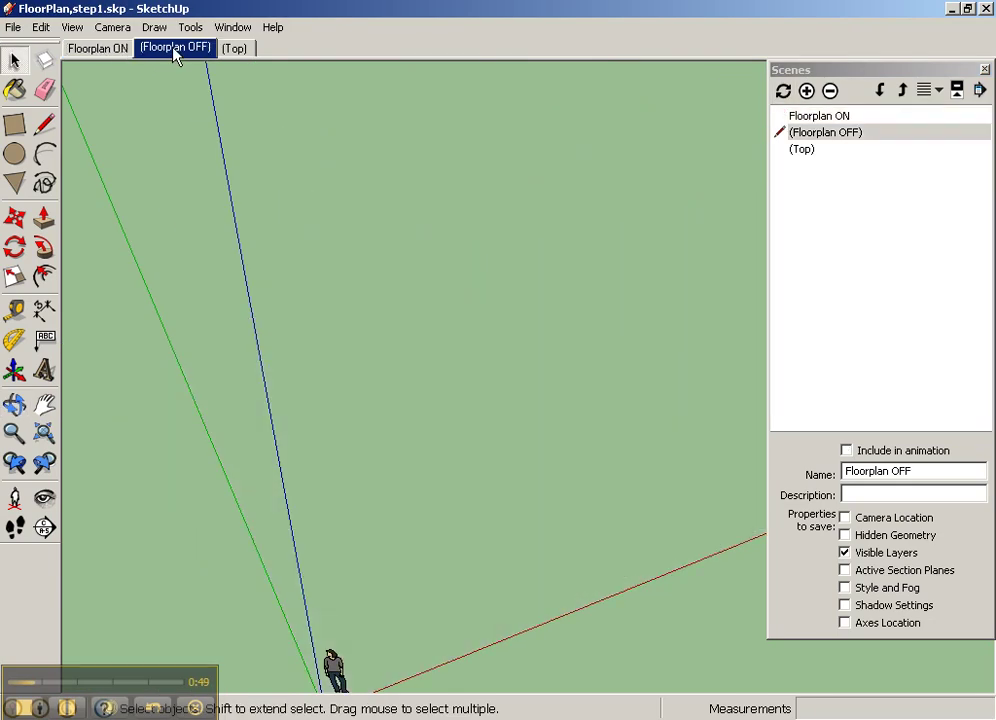
left_click(92, 48)
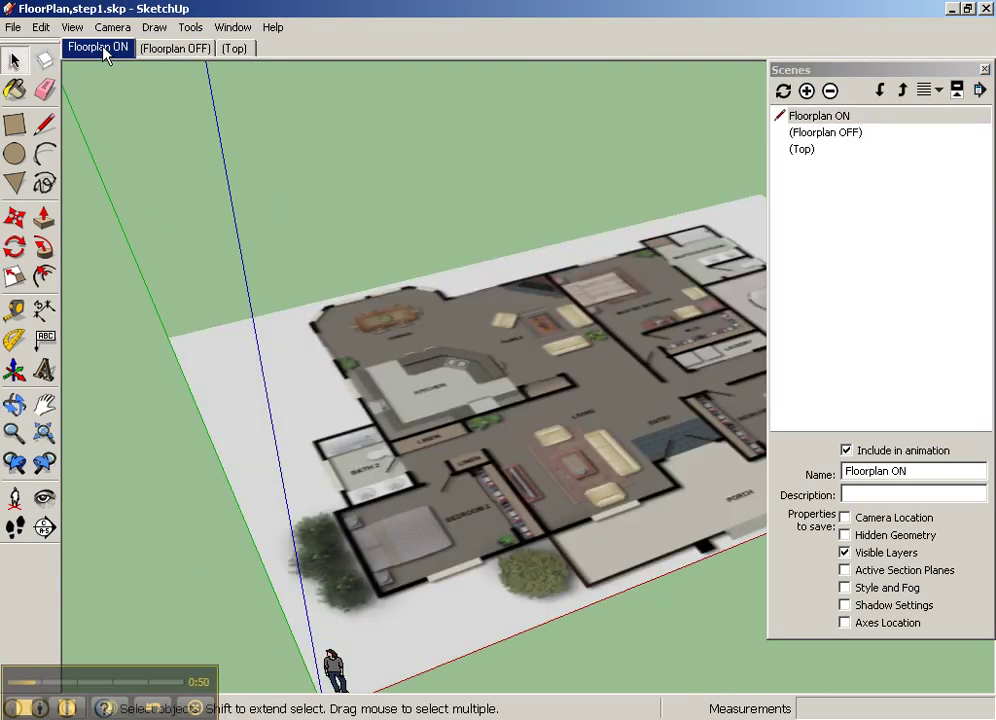
left_click(238, 48)
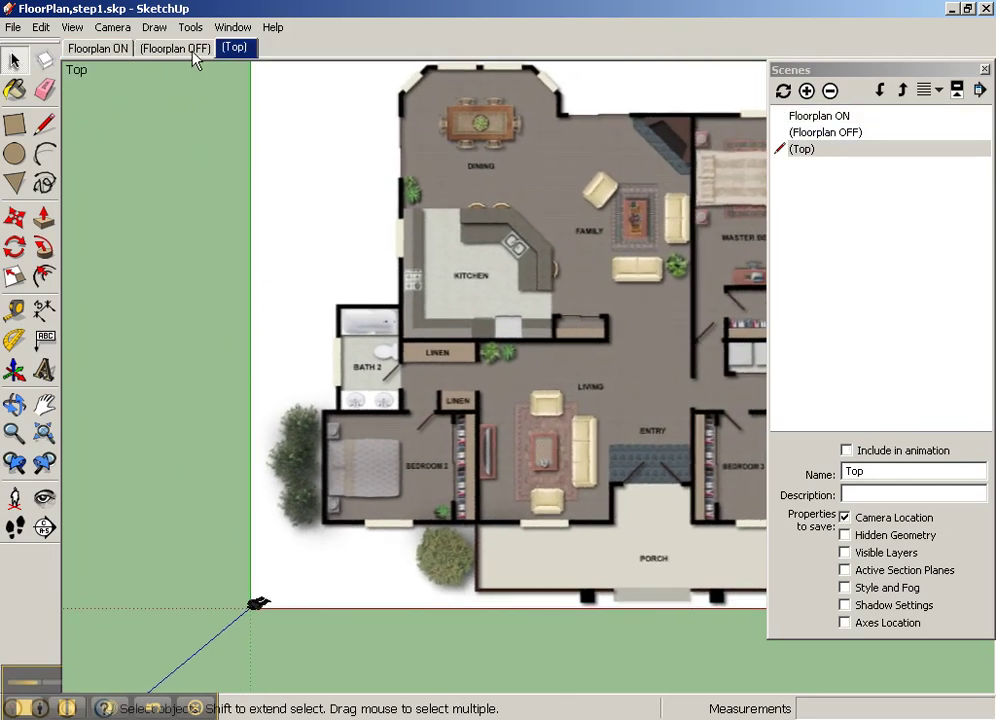
left_click(187, 48)
left_click(230, 48)
key("o")
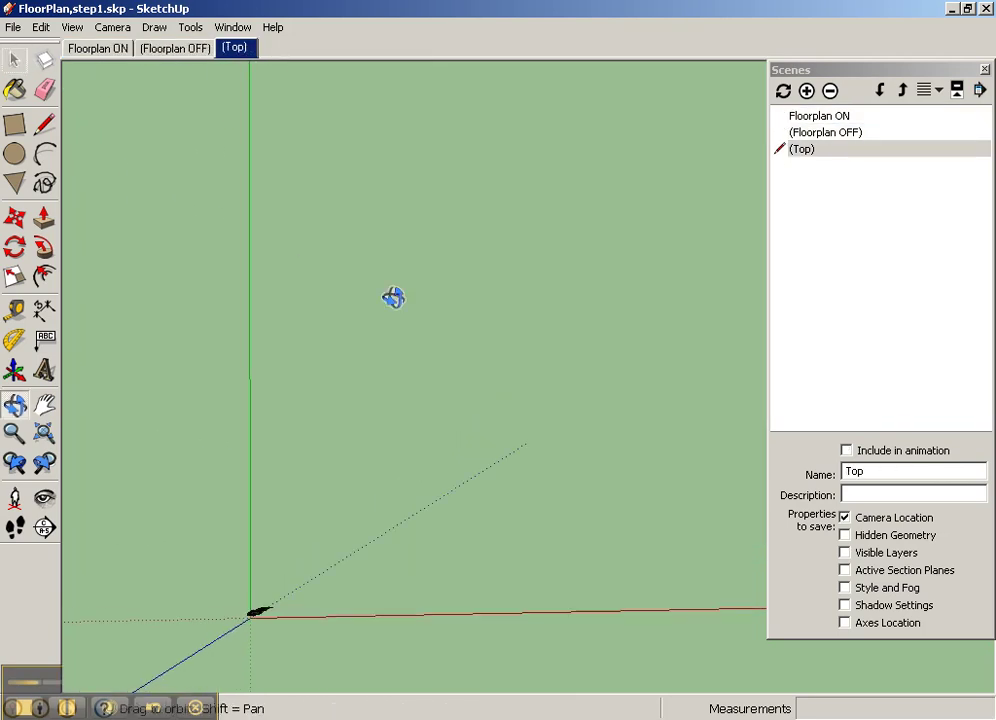
key("space")
left_click(190, 50)
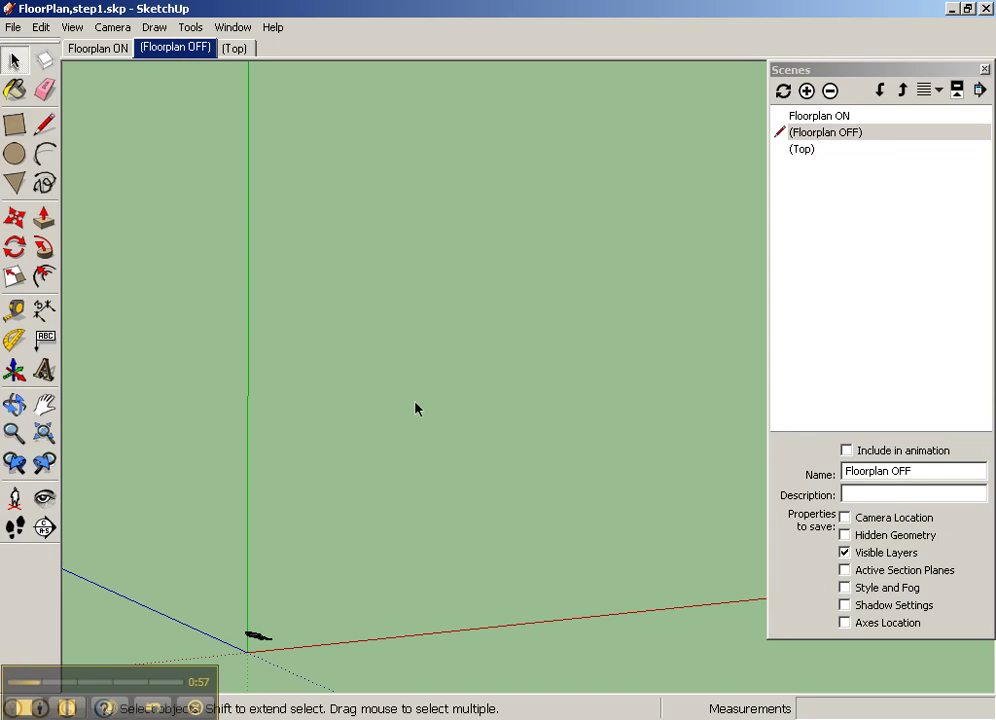
left_click(242, 52)
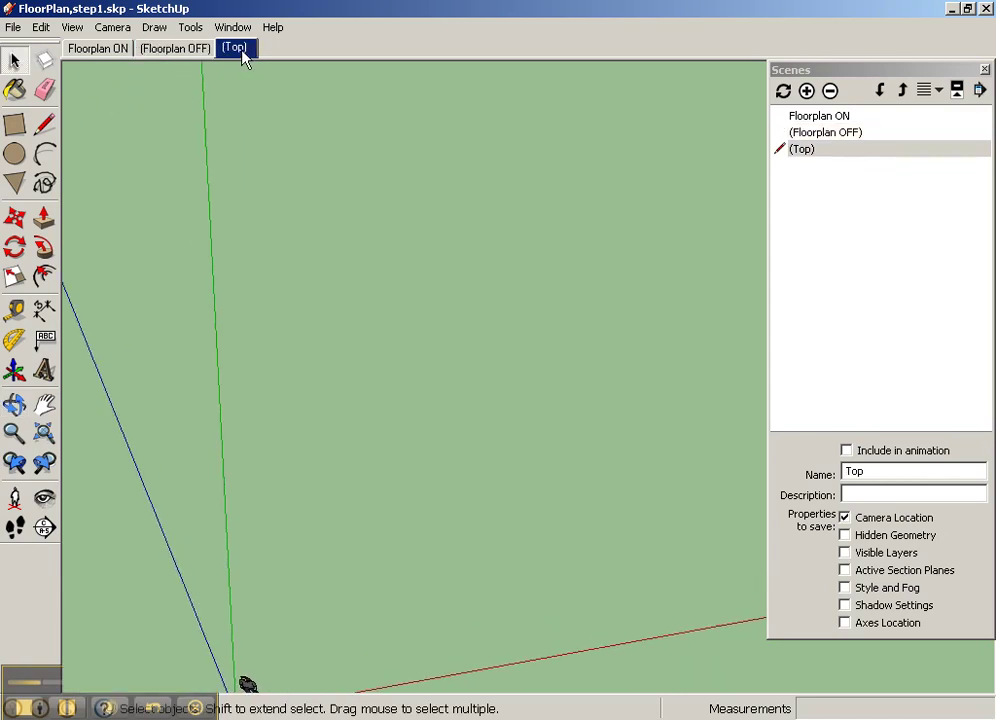
left_click(826, 117)
- View Bedroom 2 and Bath 2 up close in perspective and select the floor plan image
left_click(532, 398)
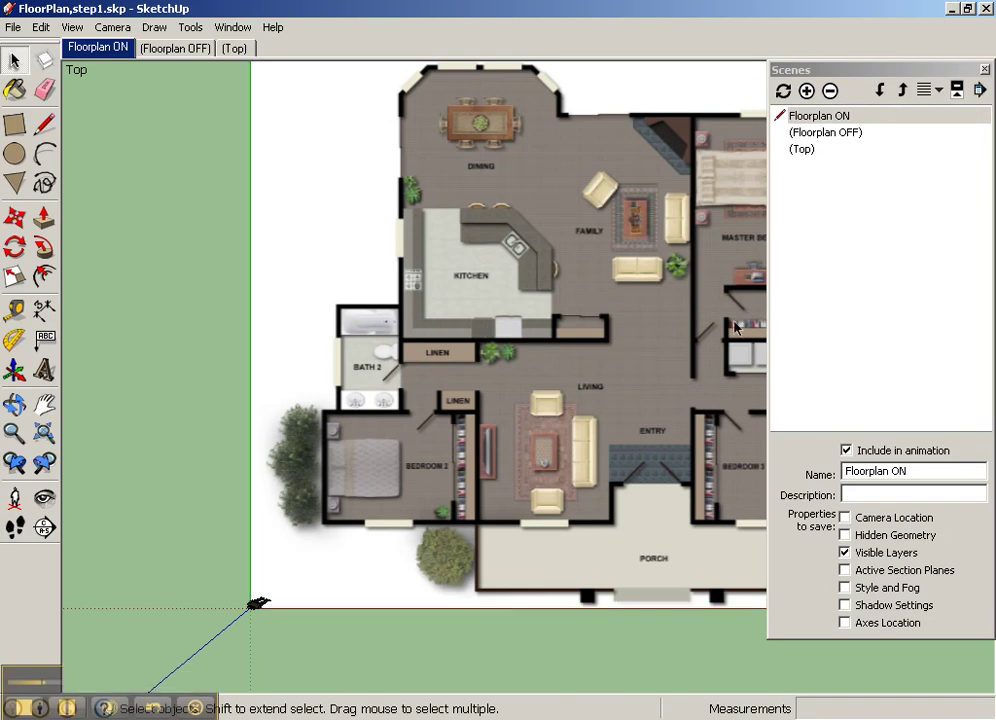
middle_click_drag(542, 358, 356, 262)
scroll(412, 410, "up", 2)
middle_click_drag(411, 409, 329, 324)
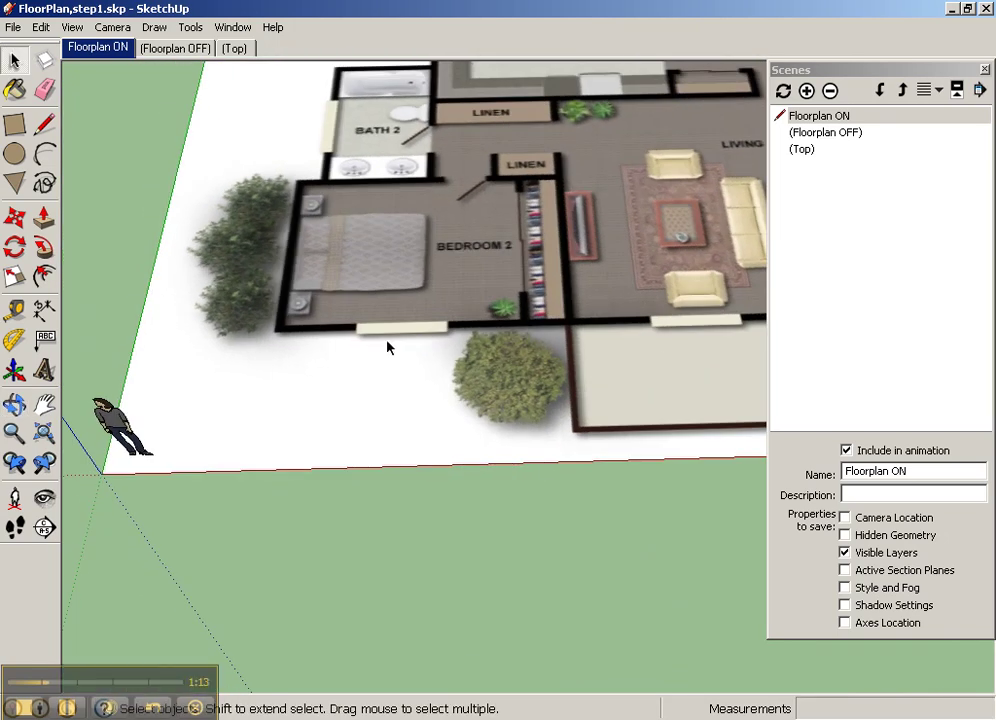
middle_click_drag(456, 382, 575, 428, "shift")
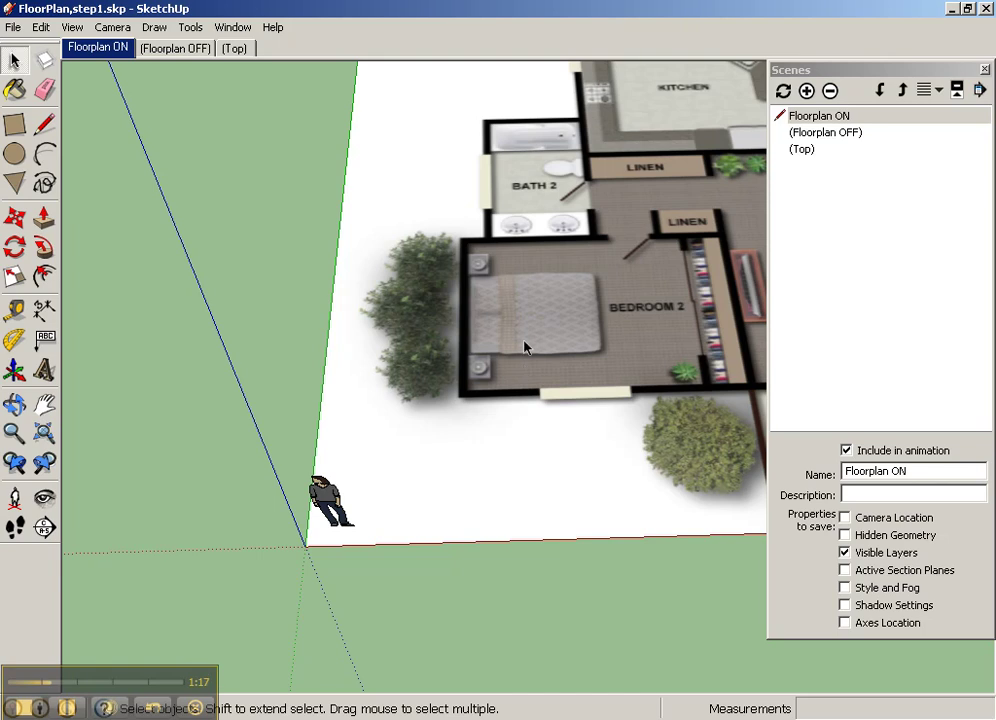
left_click(488, 308)
- Make the color-floor-plan-renderings material semi-transparent in the Materials panel
right_click(490, 311)
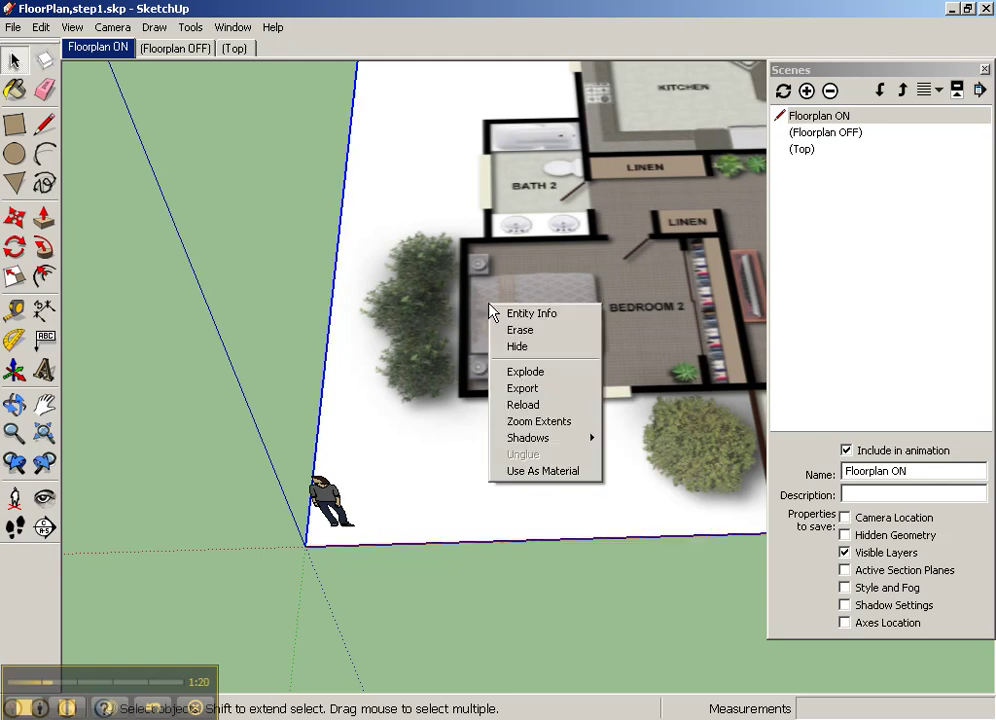
left_click(532, 471)
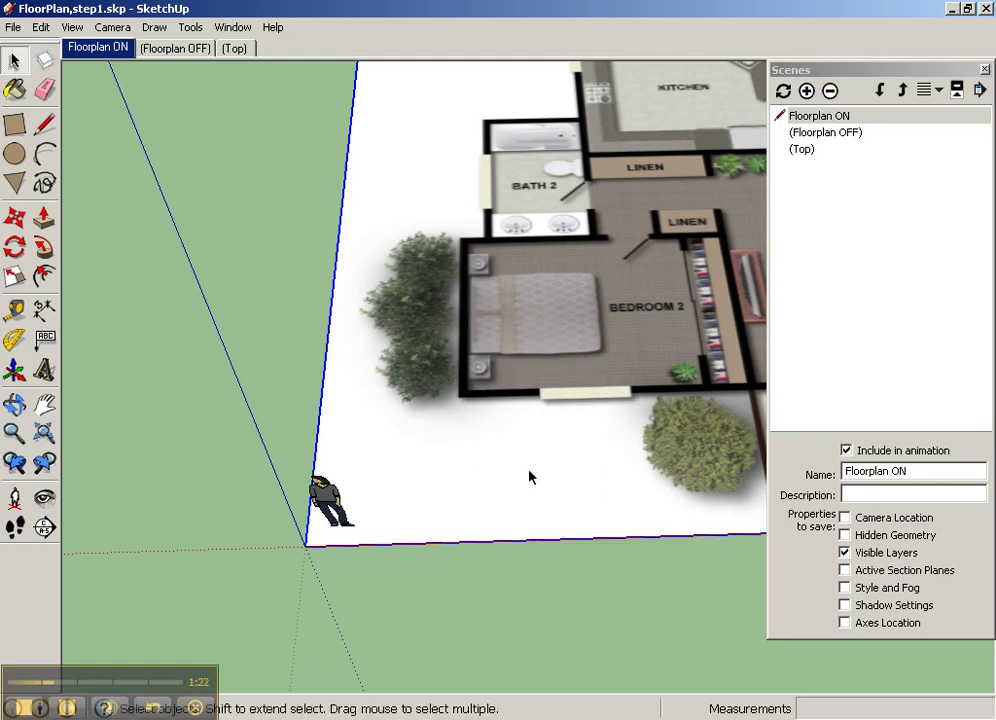
left_click(15, 90)
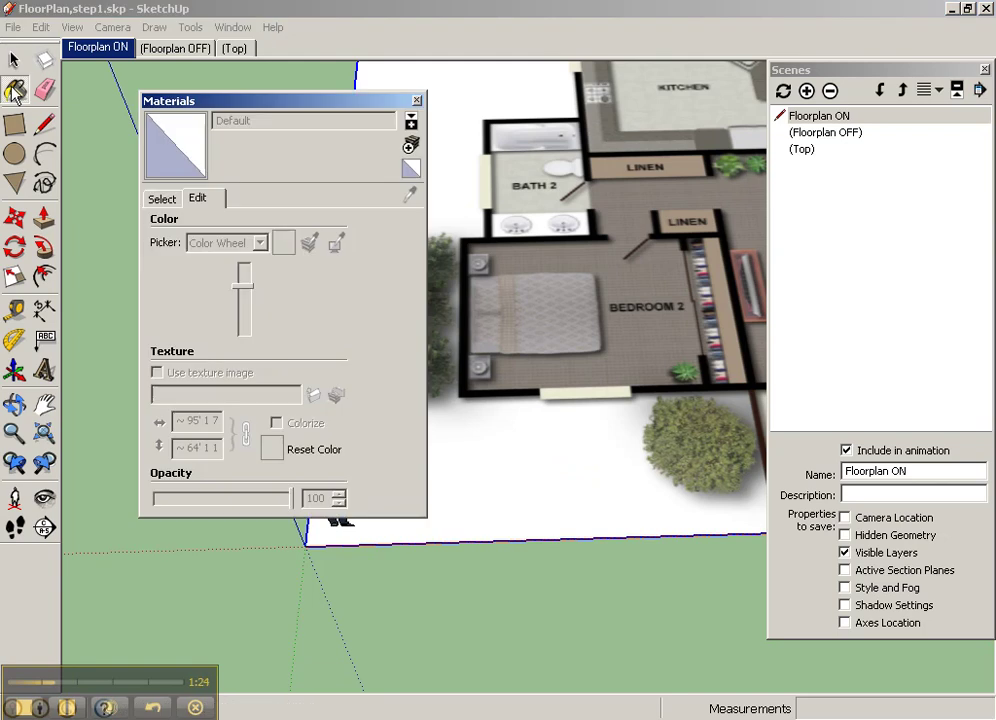
left_click(173, 198)
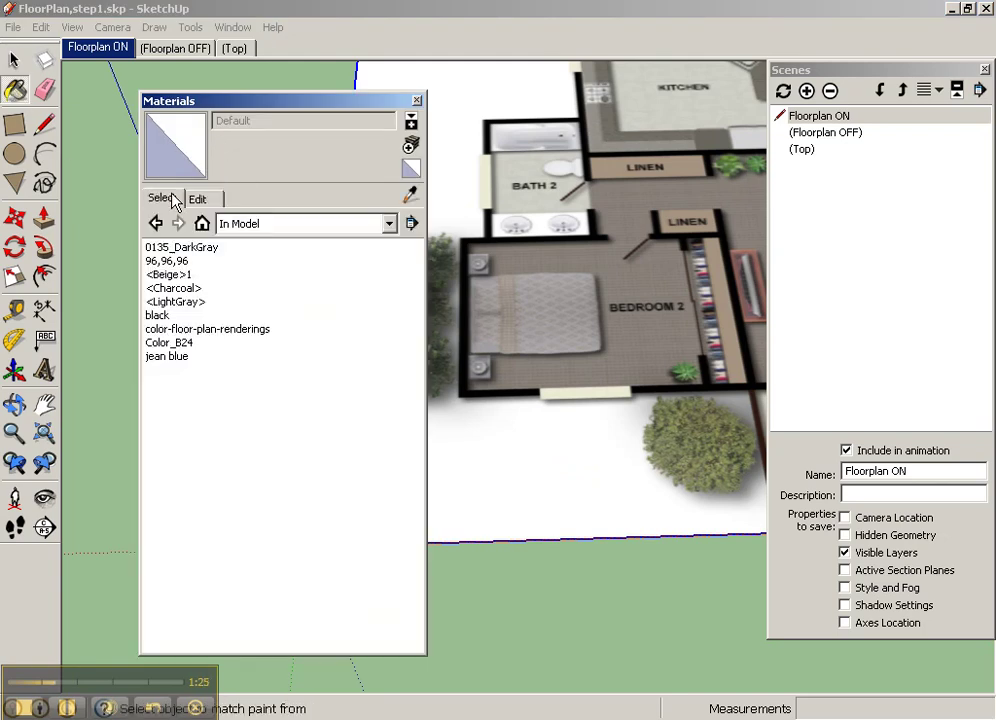
left_click(221, 329)
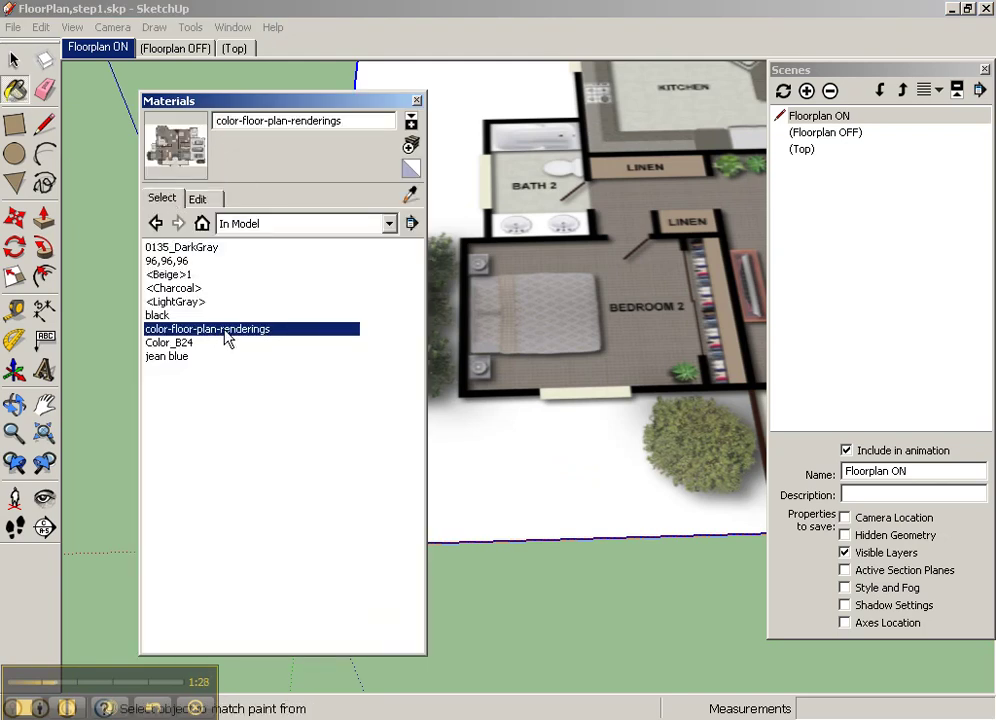
left_click(199, 199)
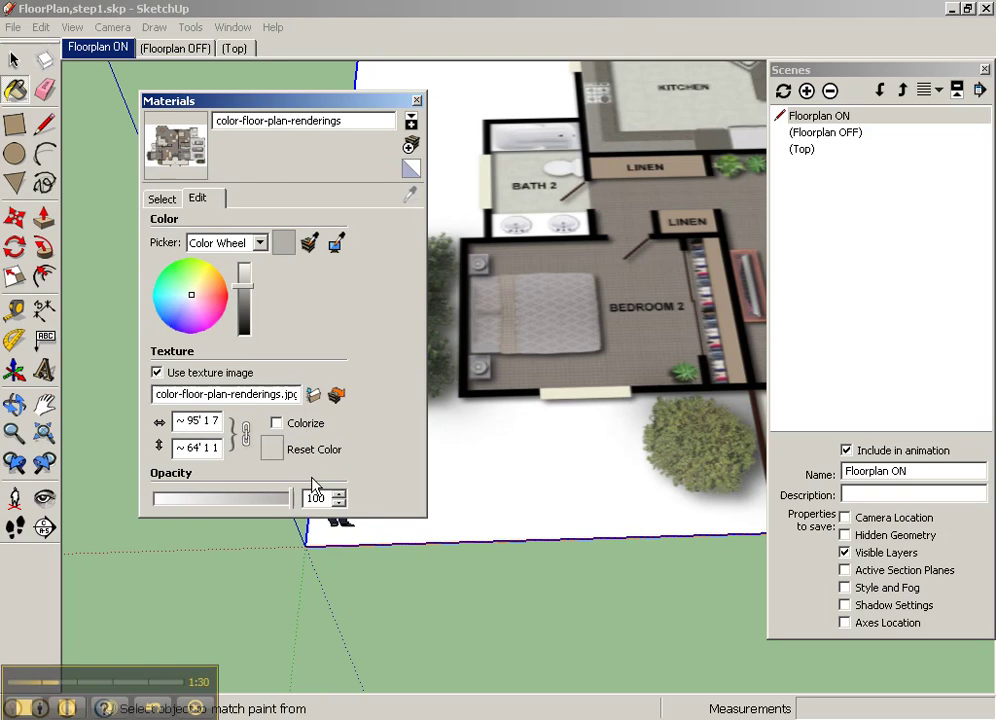
left_click_drag(291, 498, 210, 519)
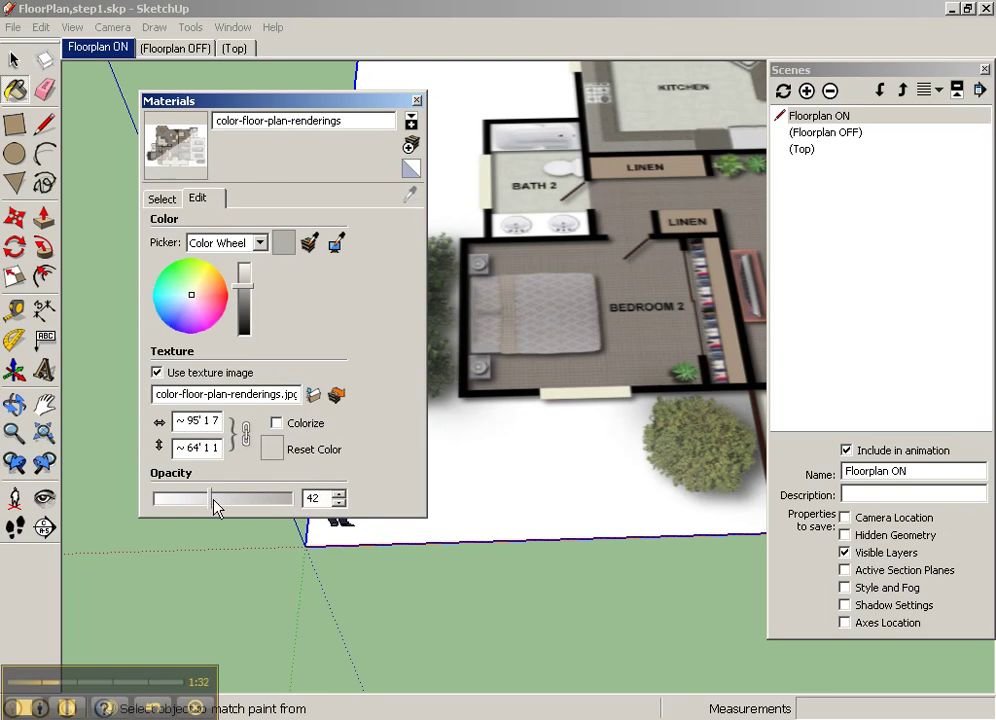
left_click_drag(352, 117, 258, 116)
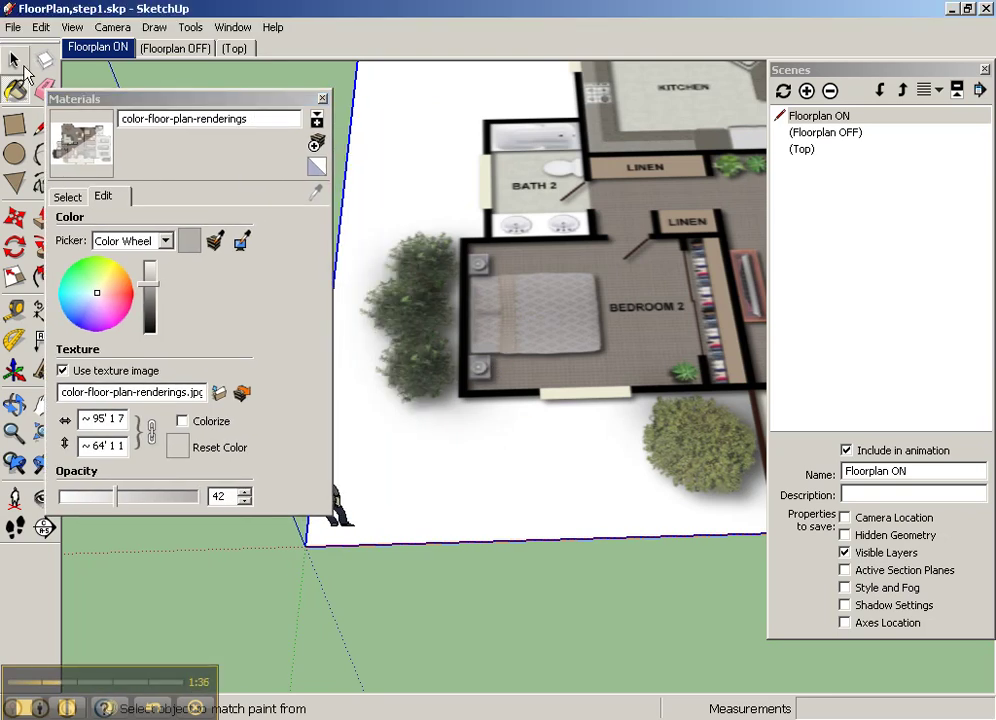
- Explode the floor plan image into a textured face and set its opacity to 37
left_click(15, 60)
right_click(548, 272)
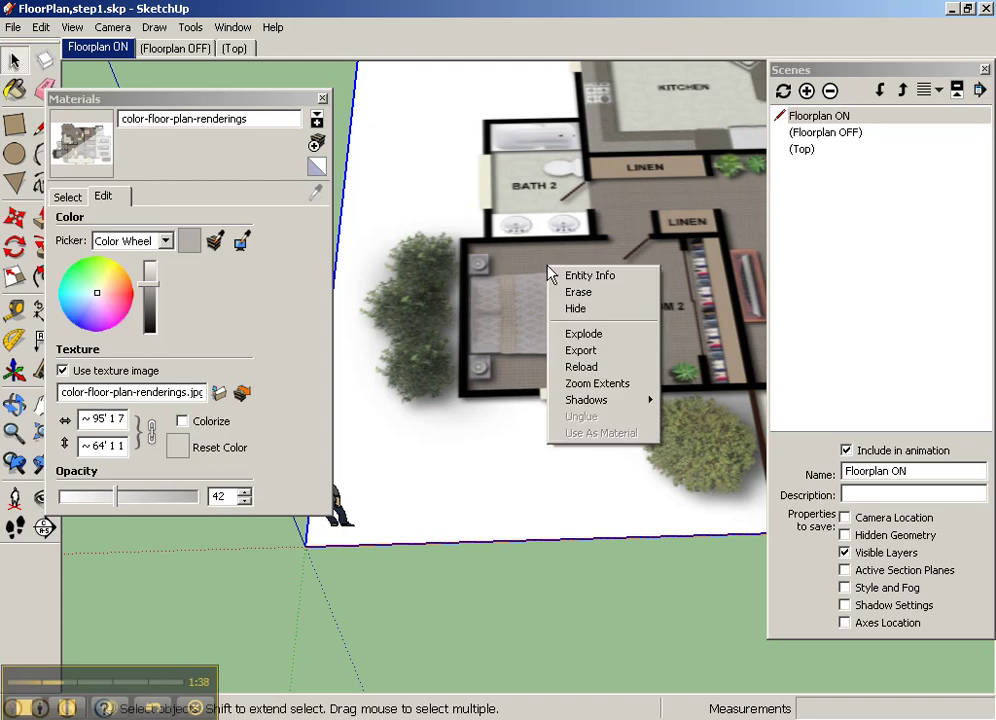
left_click(594, 334)
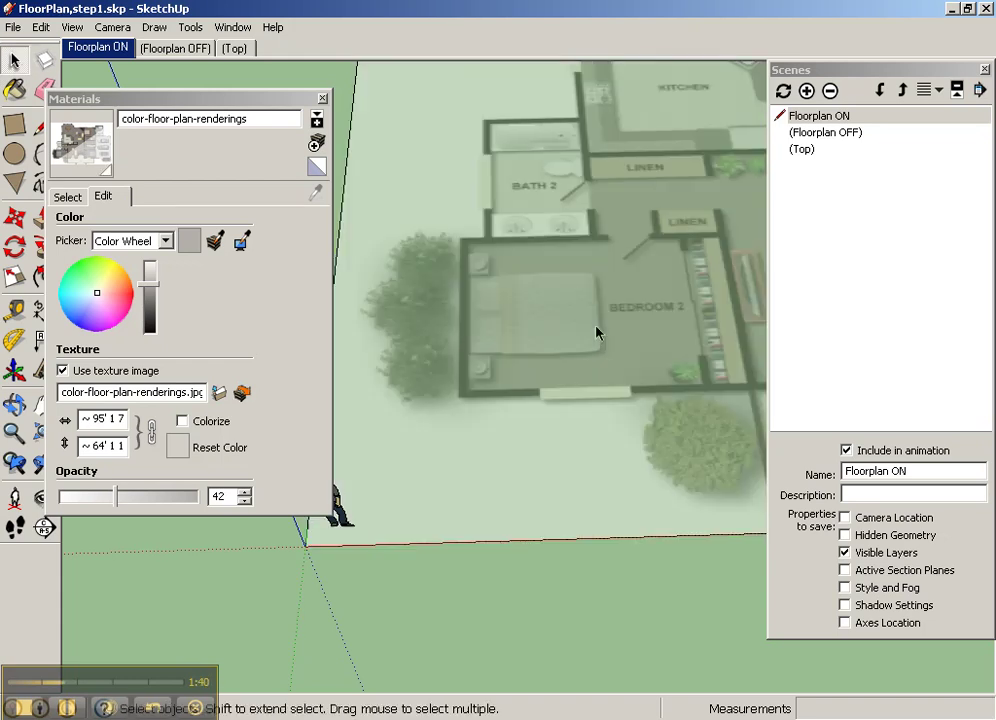
left_click_drag(116, 503, 94, 501)
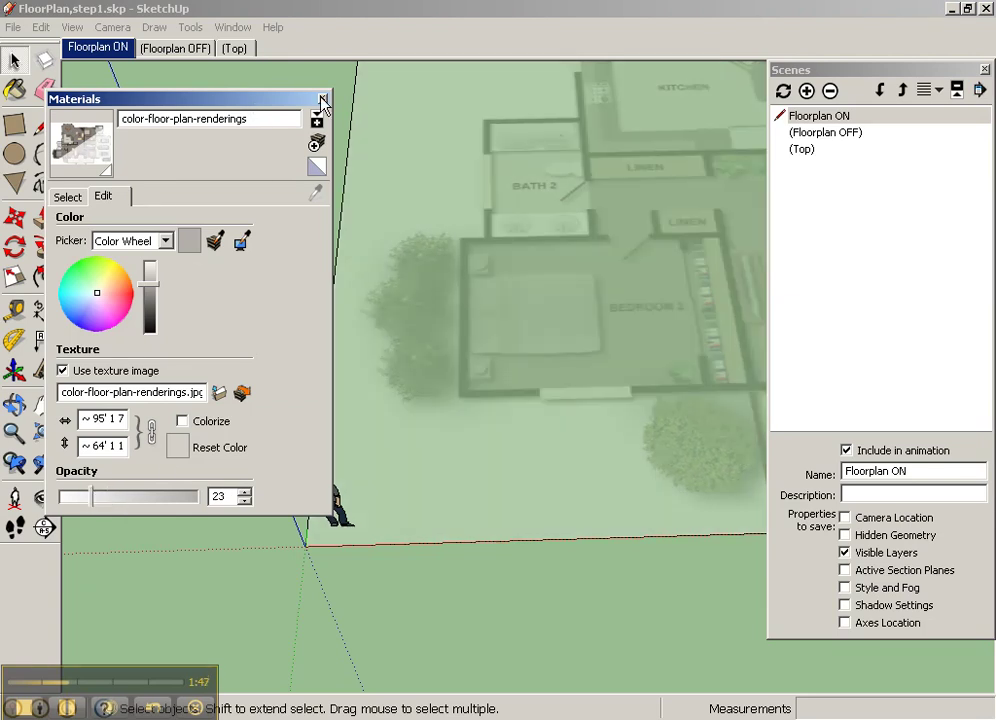
left_click_drag(98, 499, 118, 499)
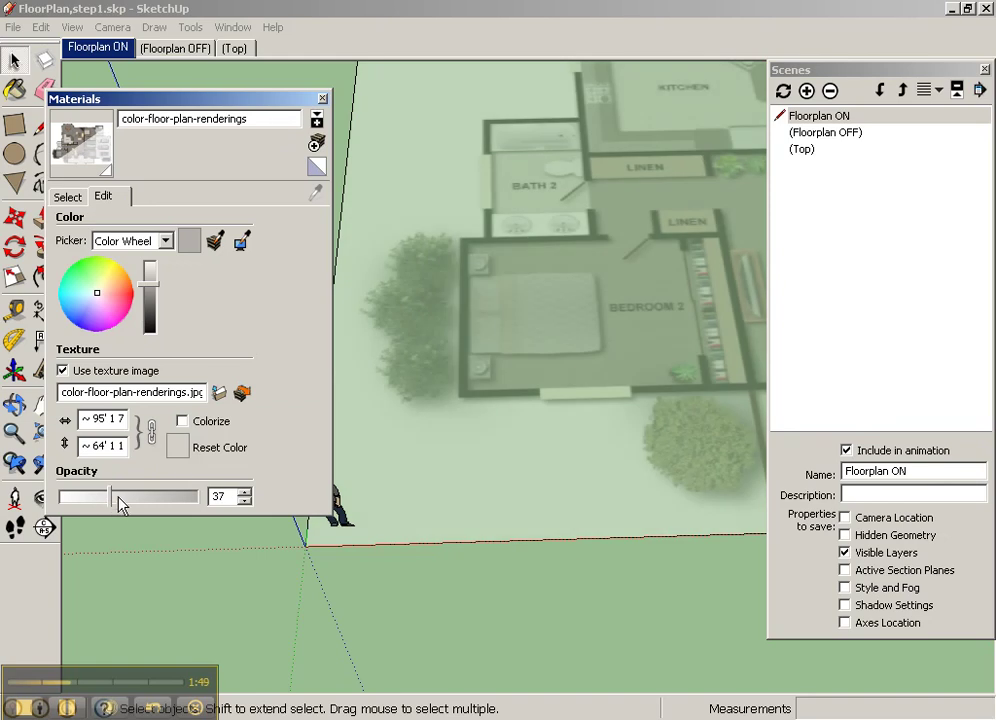
left_click(322, 99)
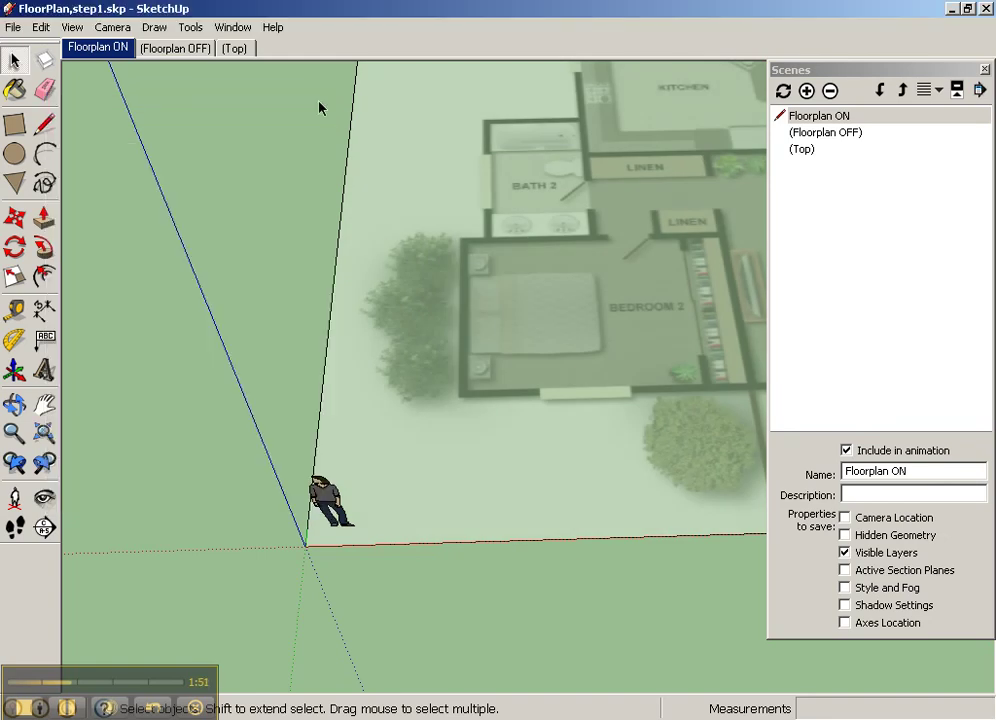
- Close the Scenes panel and make Layer0 the active layer in the Layers panel
left_click(984, 70)
left_click(233, 28)
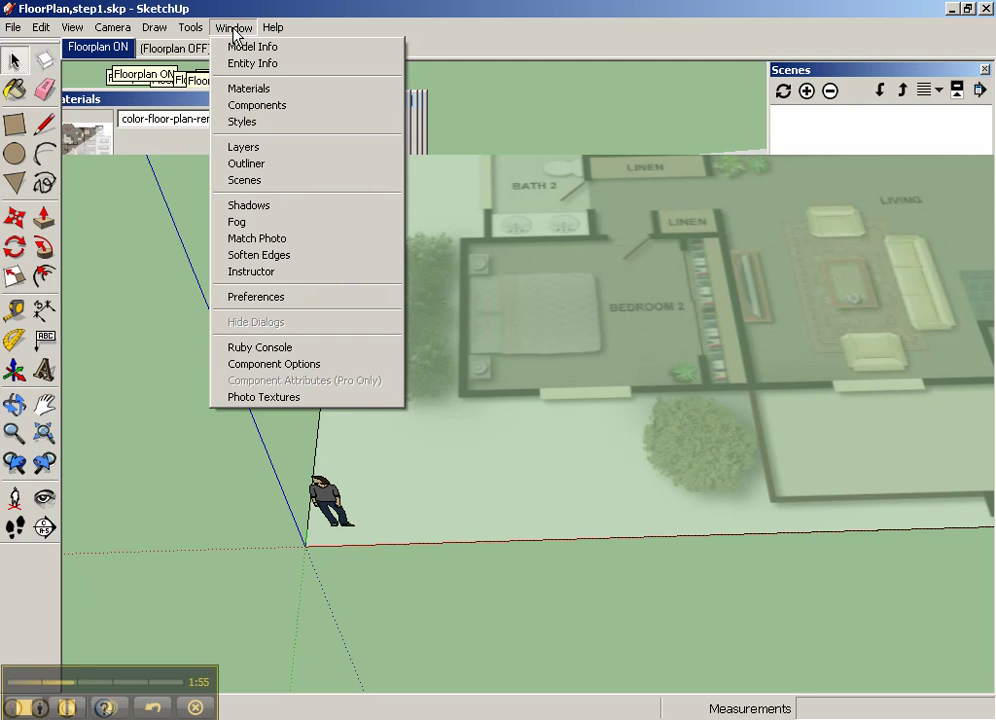
left_click(245, 148)
left_click(168, 298)
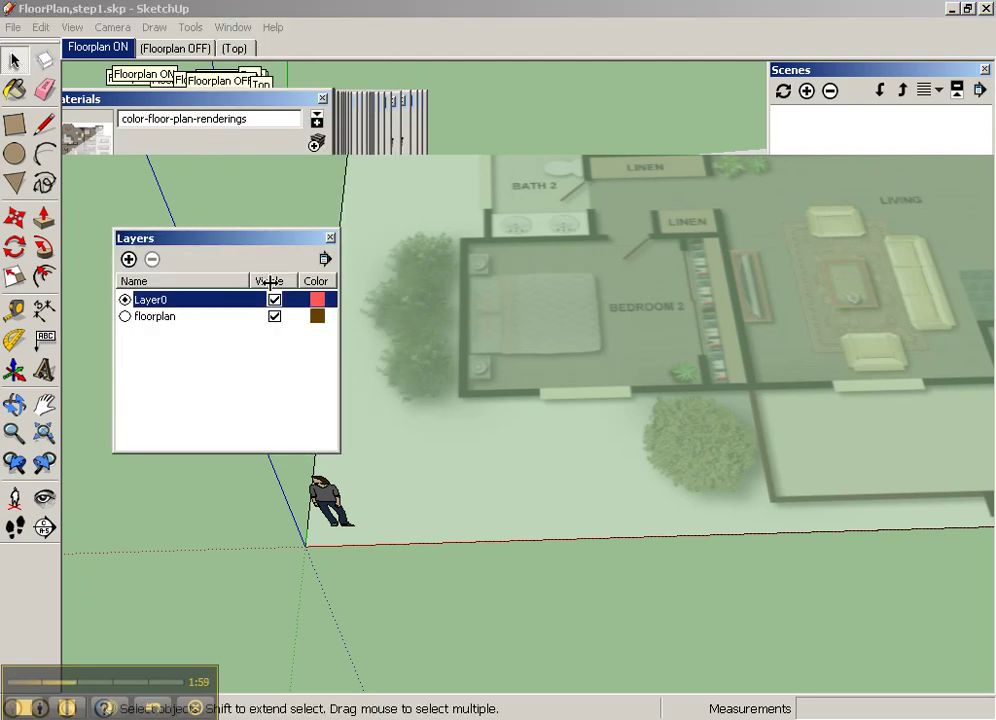
left_click(329, 239)
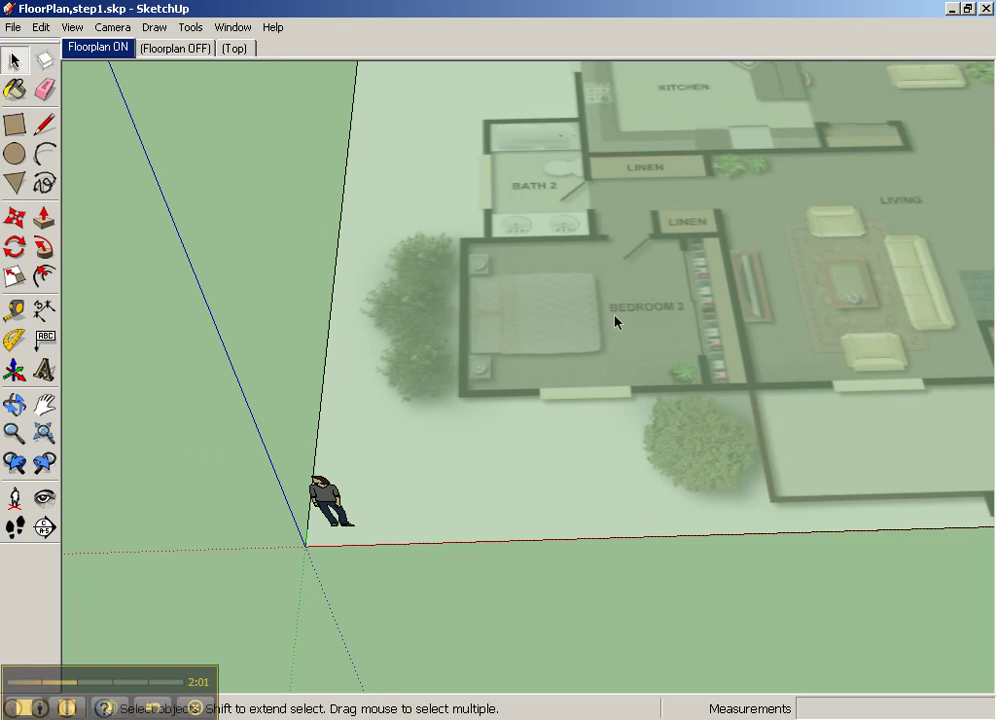
- Switch to the Top scene and center the view on Bedroom 2
scroll(535, 360, "up", 5)
mouse_move(625, 245)
middle_mouse_down("shift")
mouse_move(634, 231)
mouse_move(620, 368)
mouse_move(703, 556)
mouse_move(589, 538)
mouse_move(632, 525)
mouse_move(647, 420)
middle_mouse_up("shift")
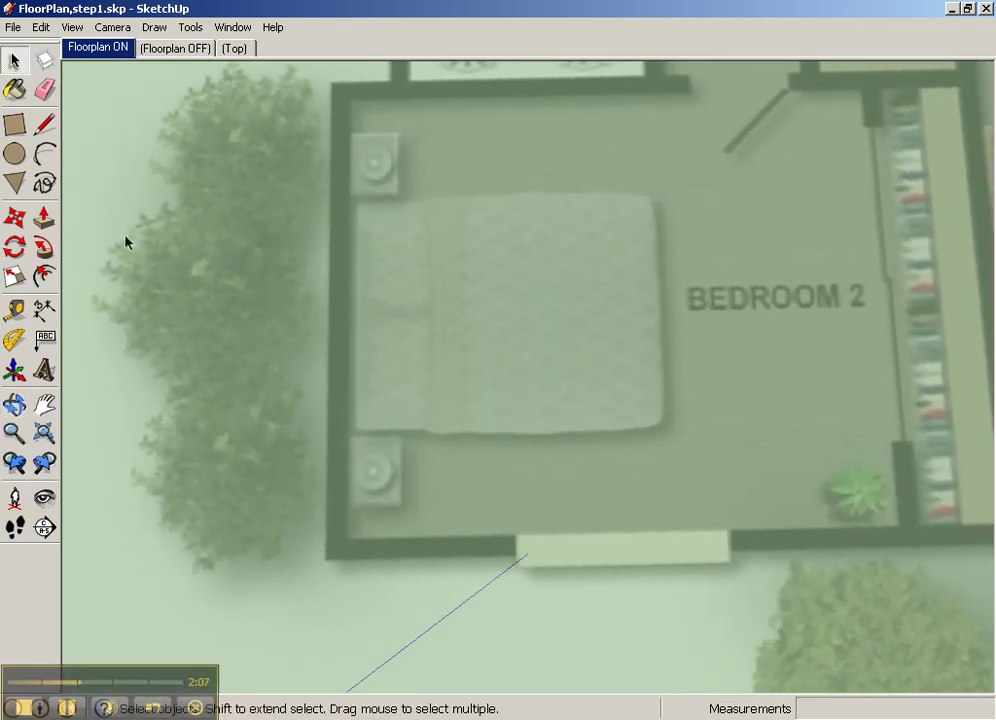
left_click(236, 47)
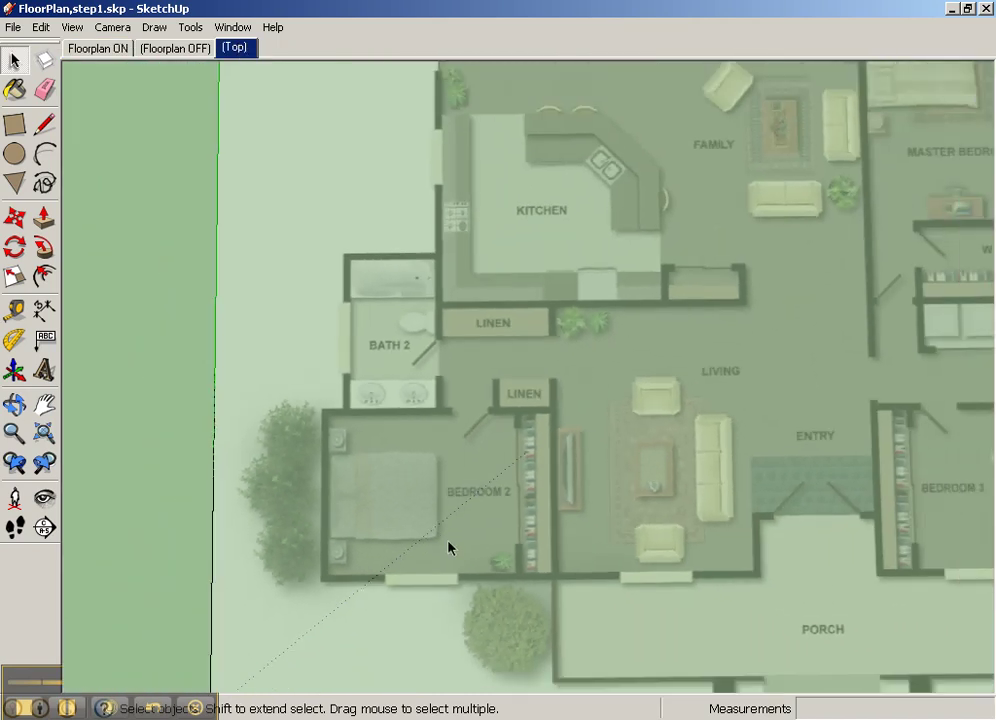
scroll(425, 517, "up", 8)
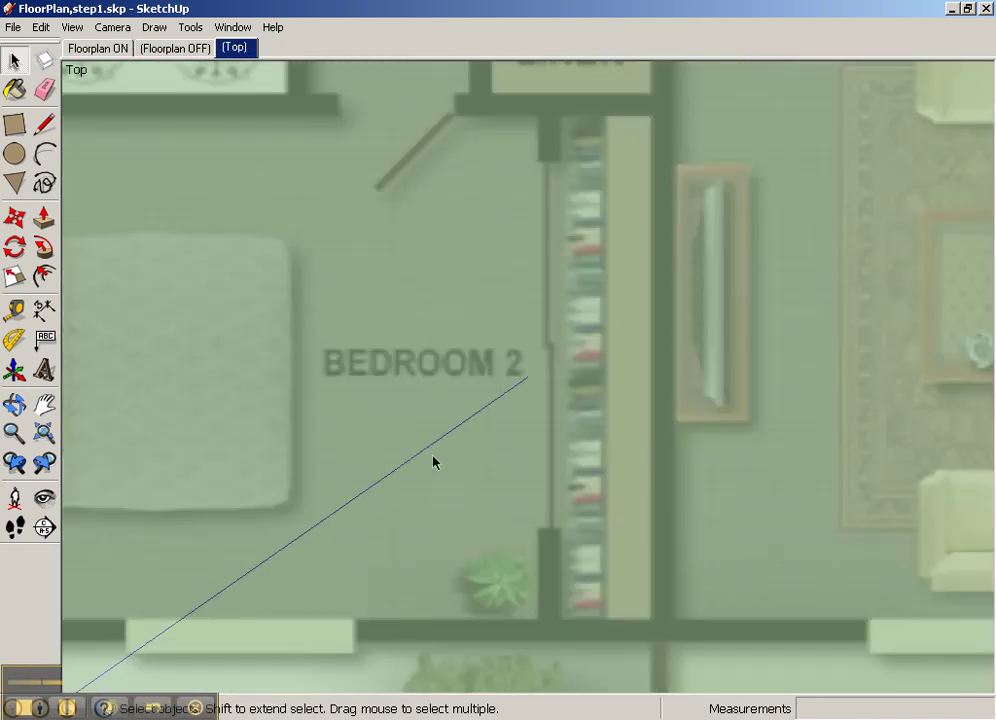
middle_click_drag(436, 460, 770, 447, "shift")
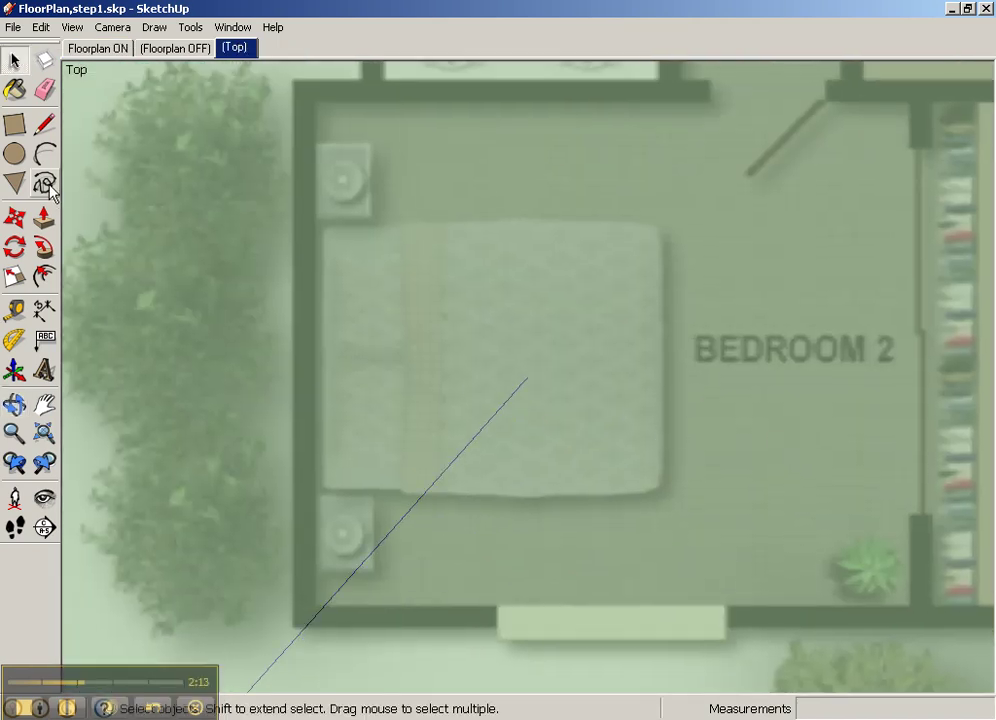
- Draw rectangles over Bedroom 2's left wall and top wall
left_click(14, 124)
left_click(292, 81)
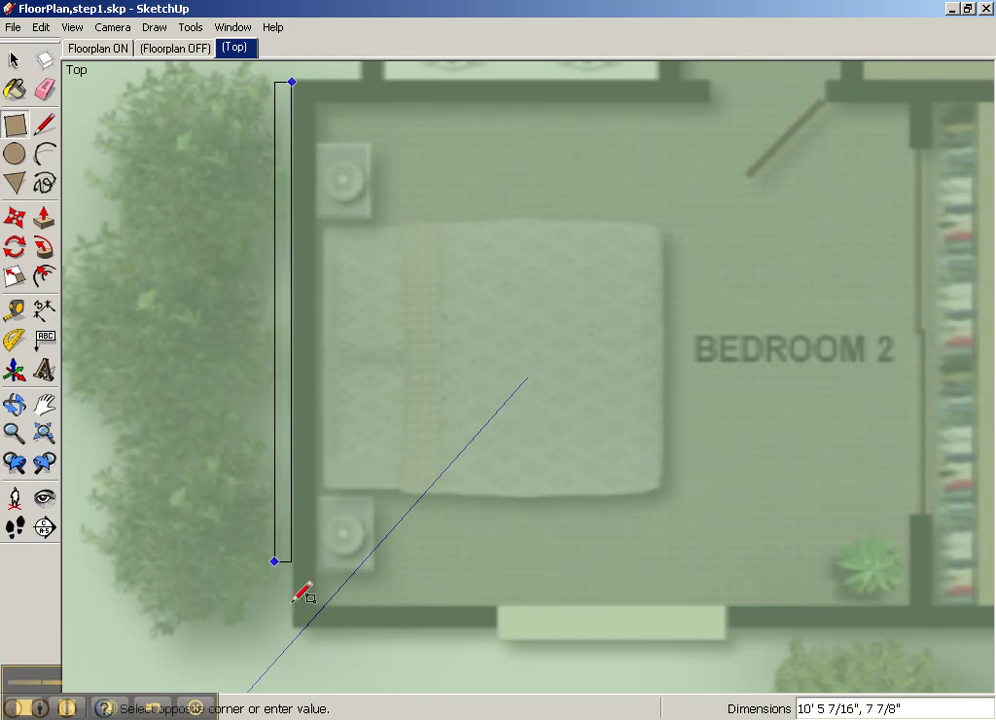
left_click(315, 624)
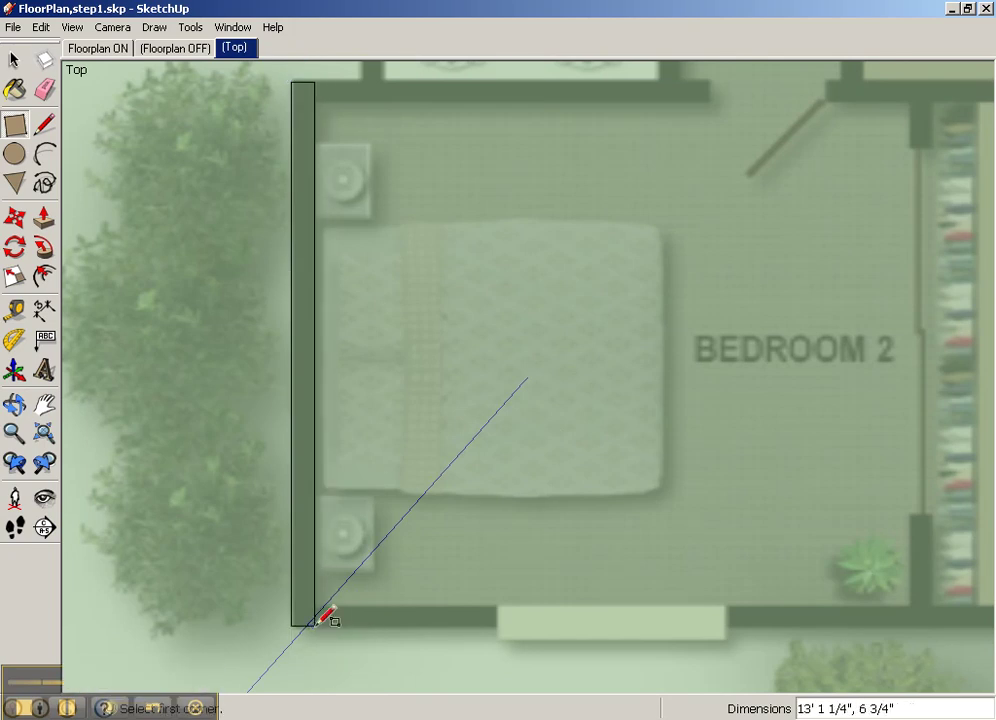
middle_click_drag(467, 176, 434, 369, "shift")
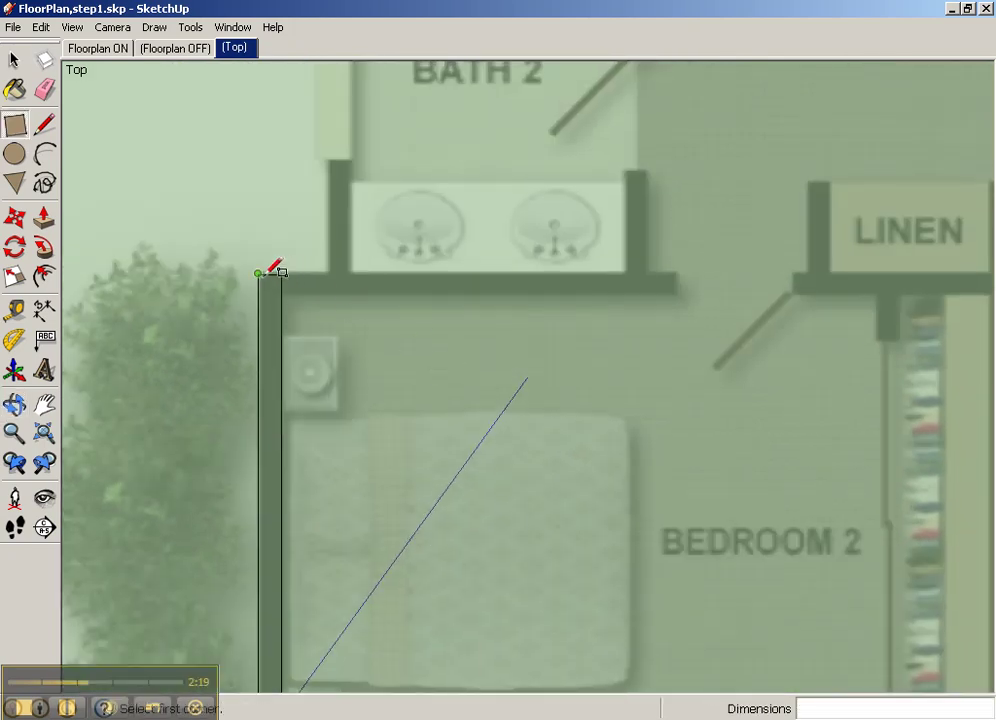
left_click(258, 273)
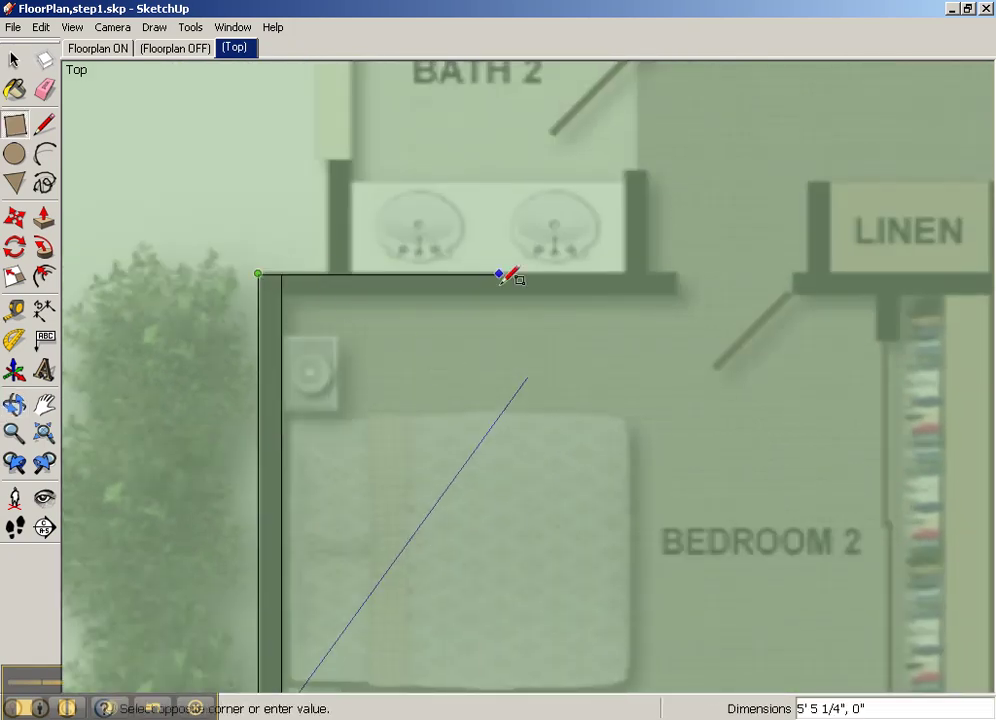
left_click(672, 293)
- Draw rectangles over the right and left side walls of the Bath 2 vanity
left_click(626, 173)
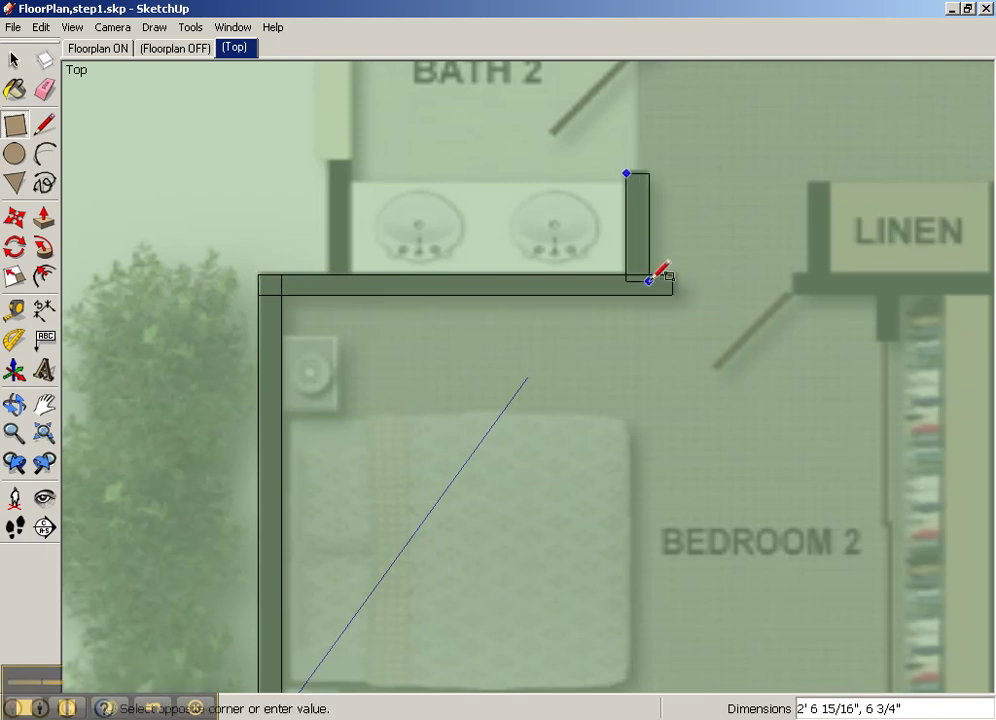
left_click(648, 272)
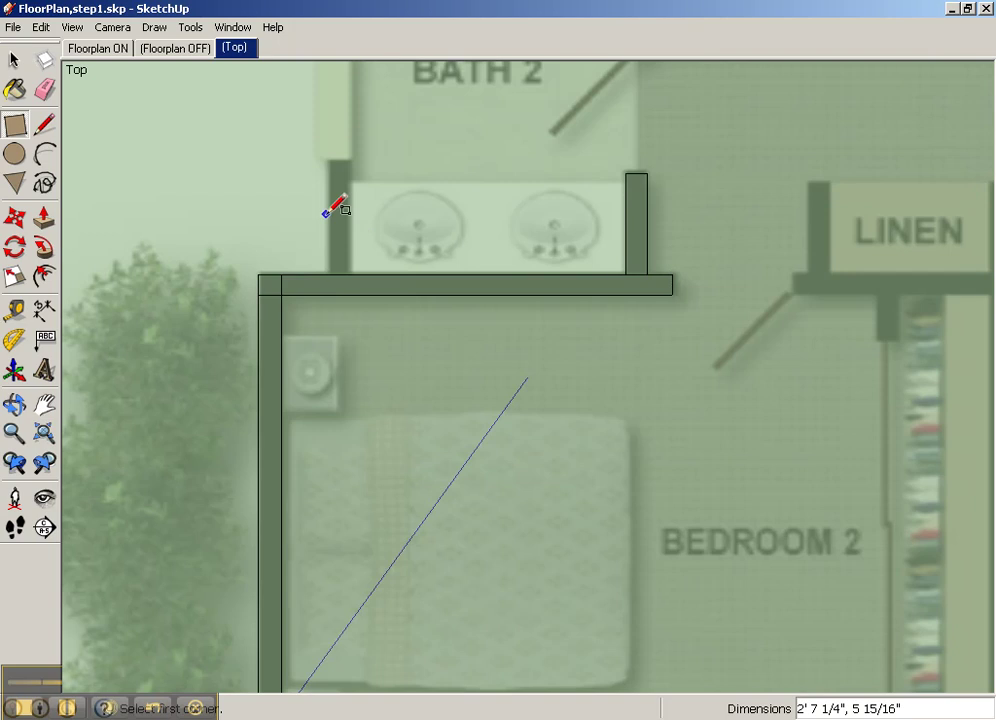
left_click(328, 160)
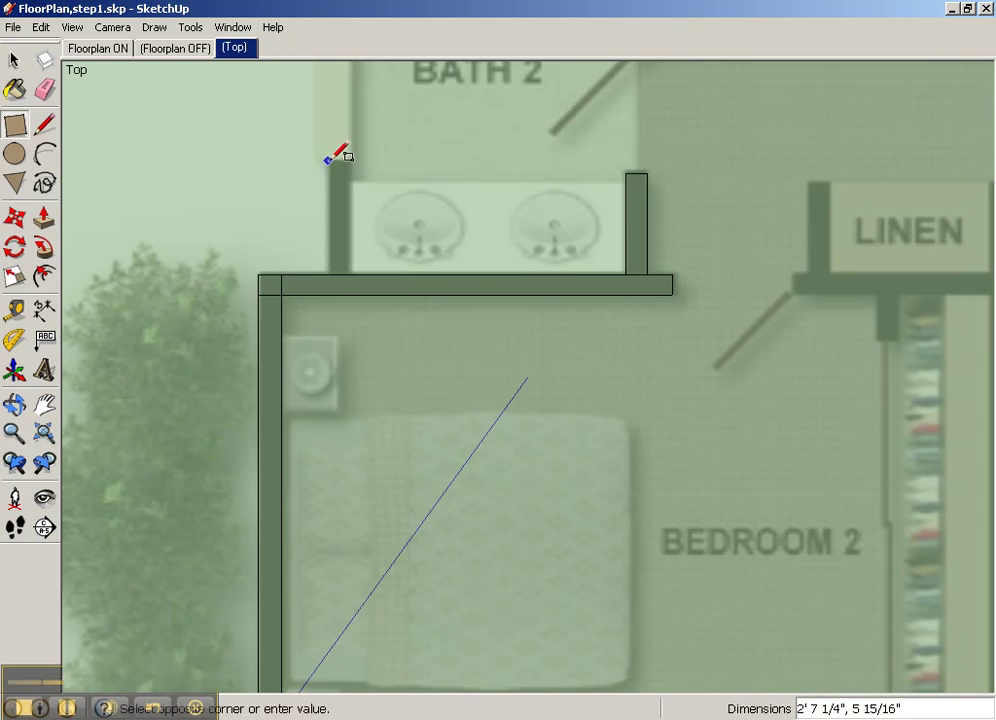
left_click(349, 273)
middle_click_drag(426, 320, 362, 446, "shift")
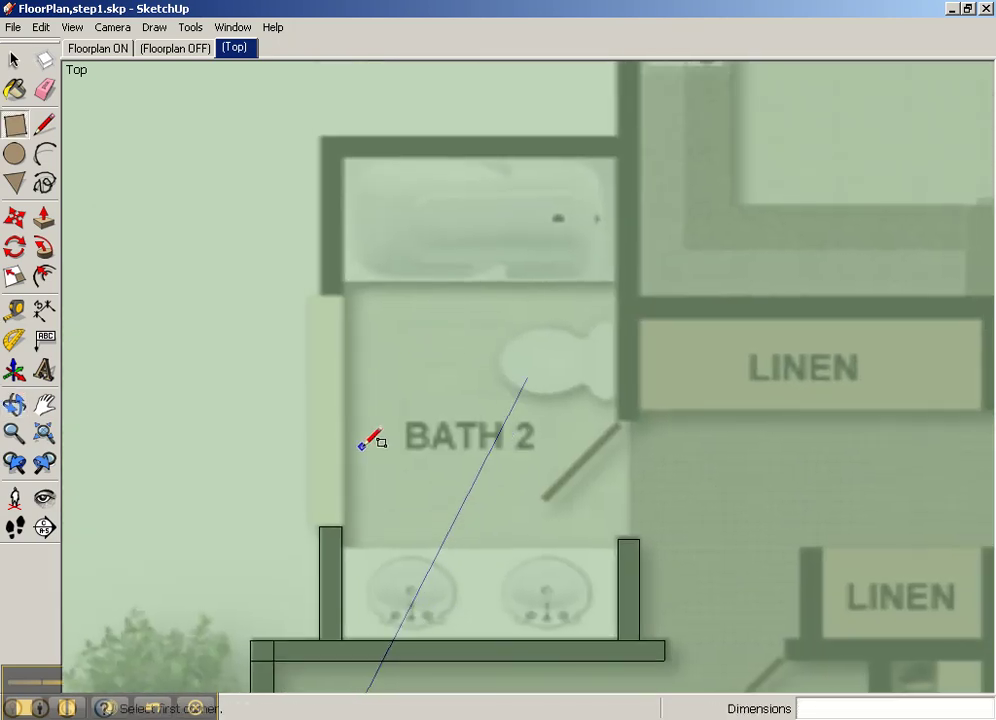
- Trace Bath 2's left wall as two rectangles: the window strip and the upper section
left_click(320, 295)
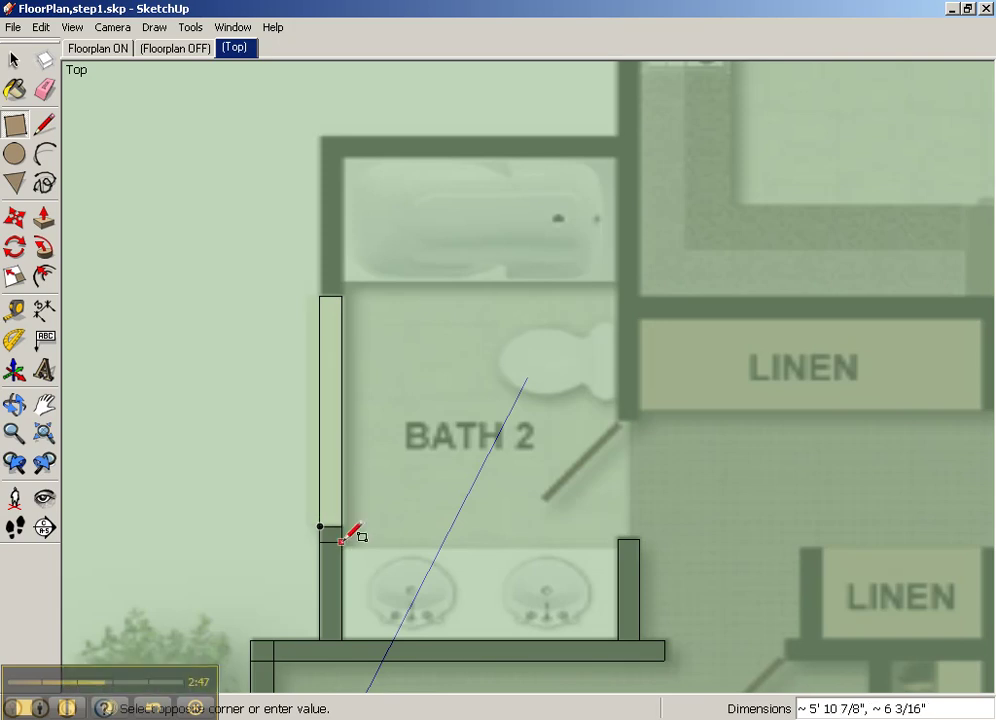
left_click(341, 526)
left_click(320, 296)
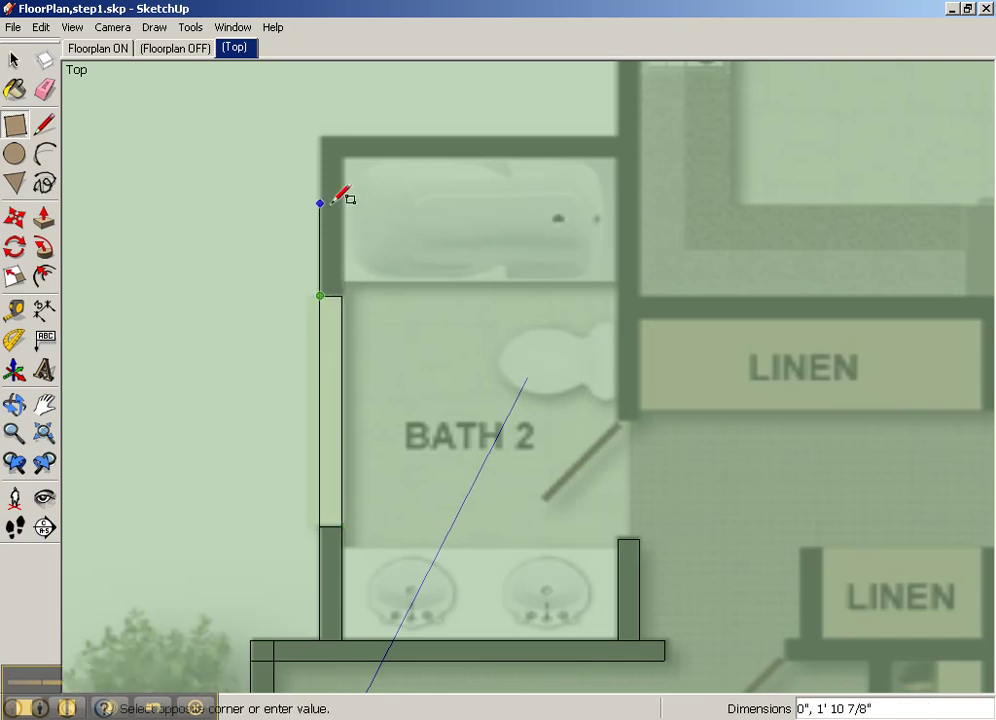
left_click(341, 137)
- Trace Bath 2's top wall, the right wall down to the door, and an upper-left section
left_click(341, 137)
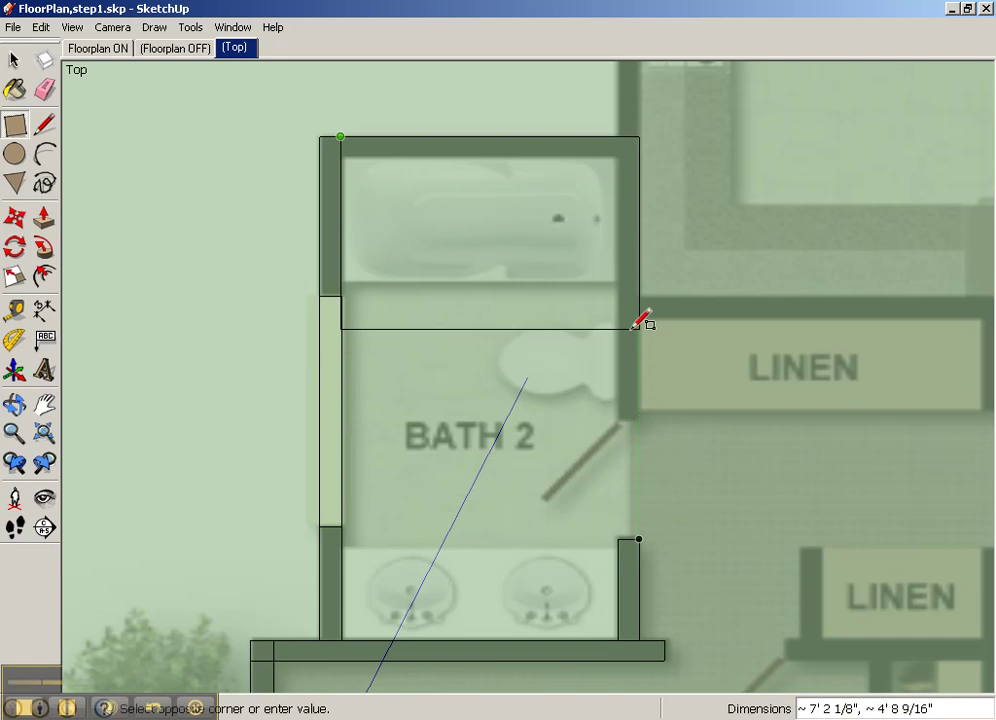
left_click(640, 156)
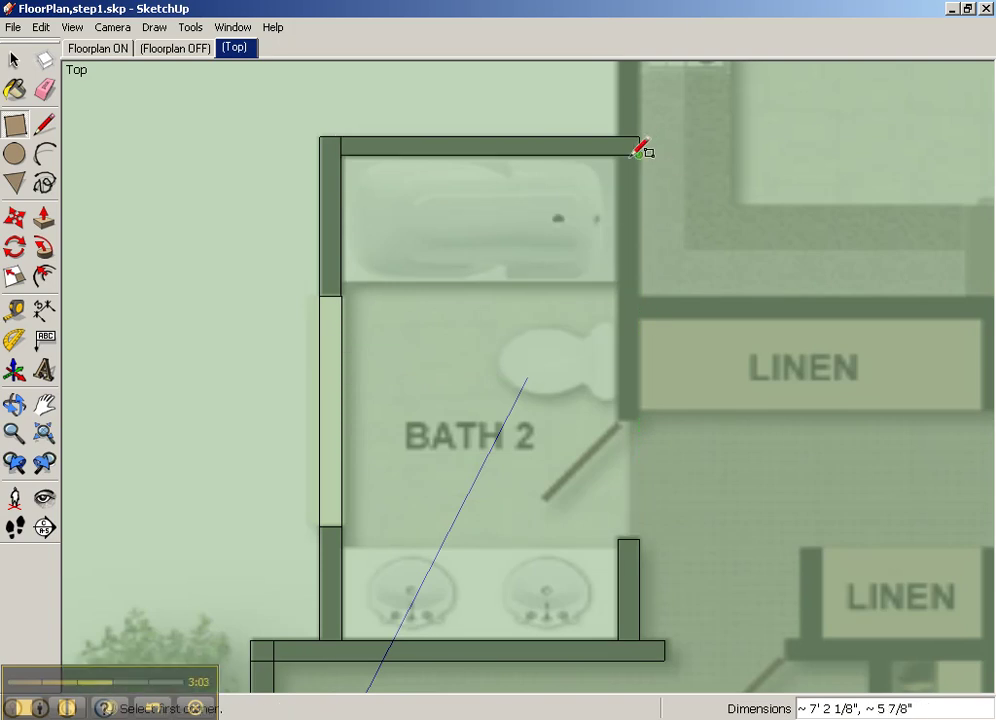
left_click(640, 156)
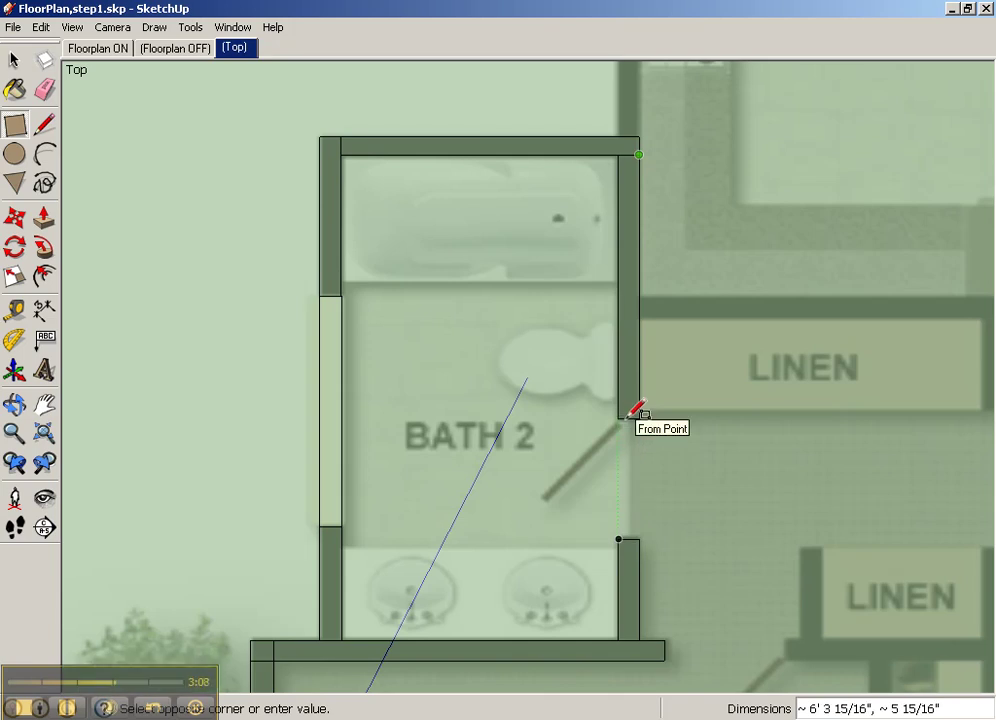
left_click(630, 418)
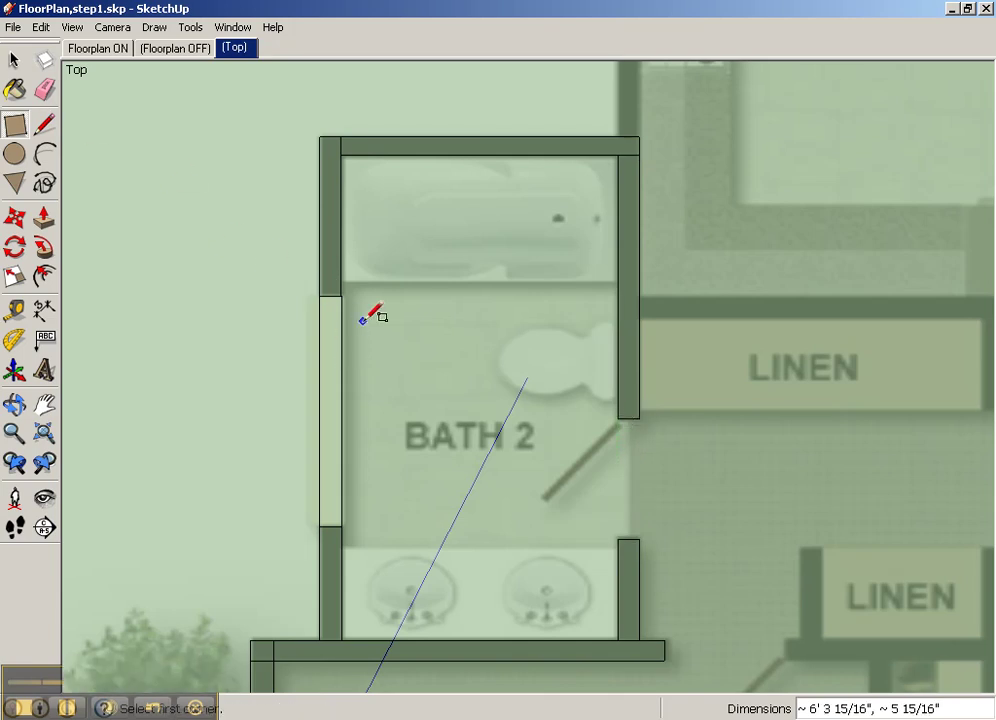
left_click(341, 296)
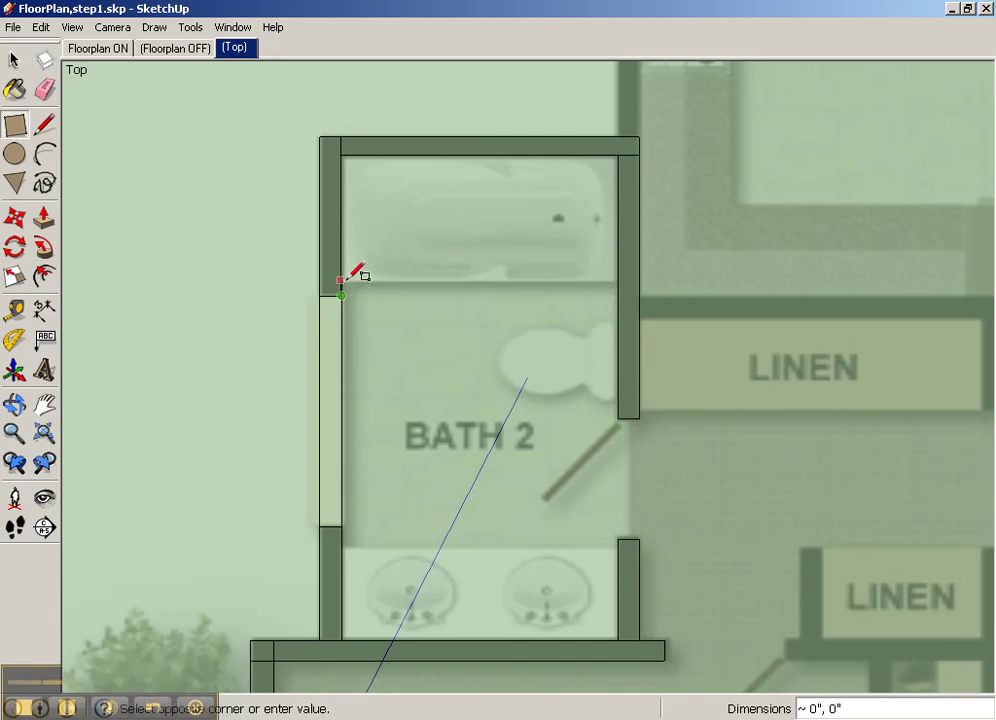
left_click(321, 138)
- Erase the stray edges along Bath 2's left wall
scroll(369, 306, "up", 1)
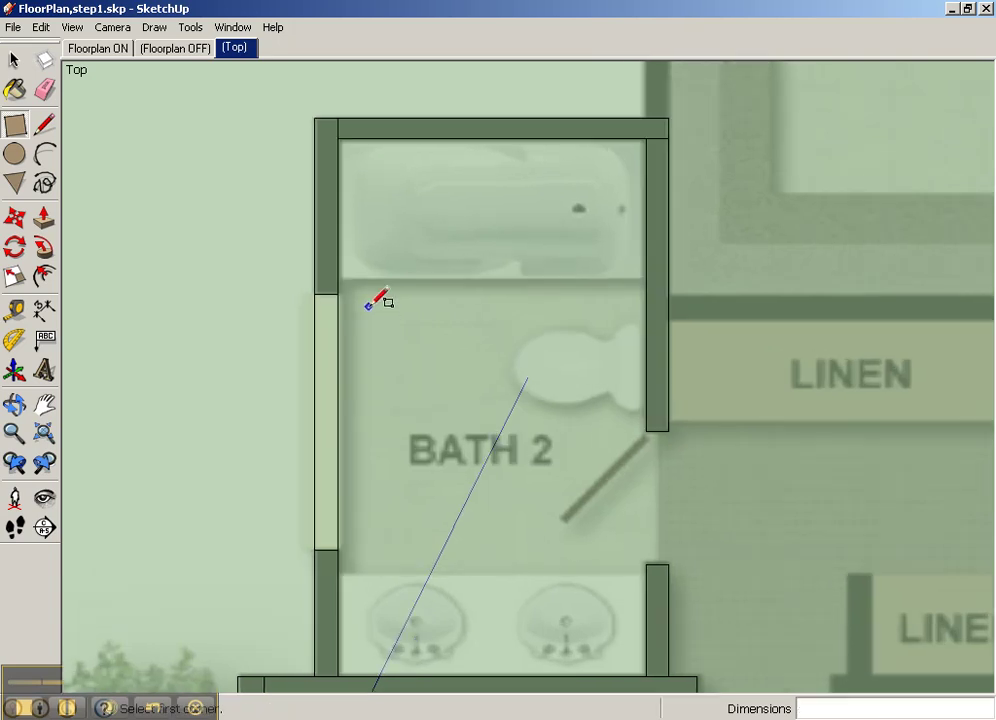
scroll(369, 304, "up", 5)
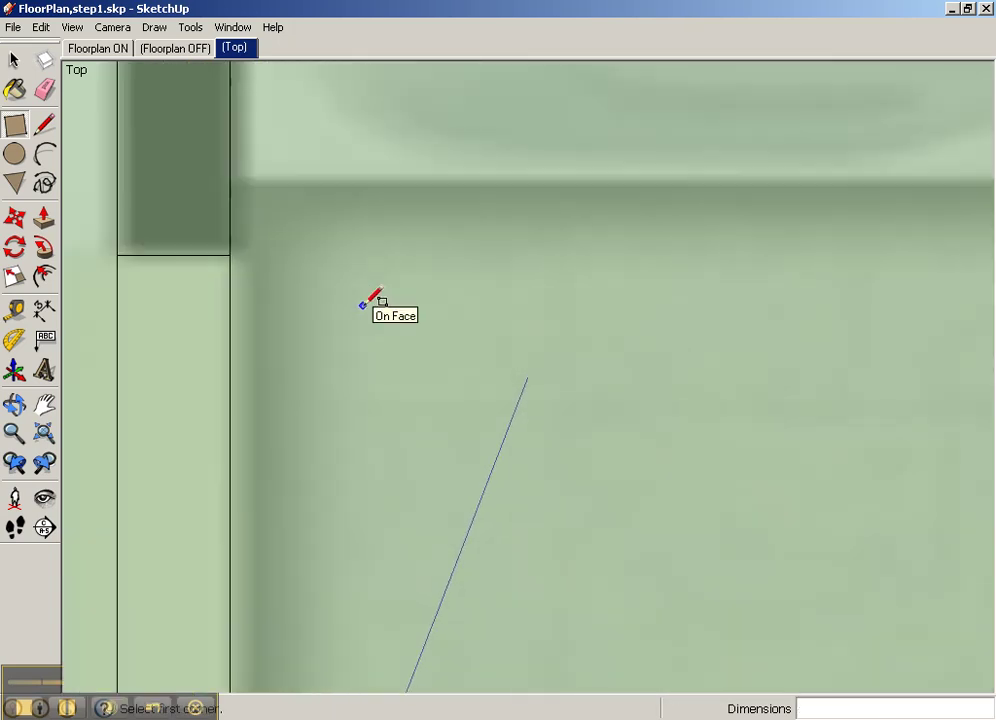
scroll(362, 302, "up", 2)
scroll(302, 325, "down", 5)
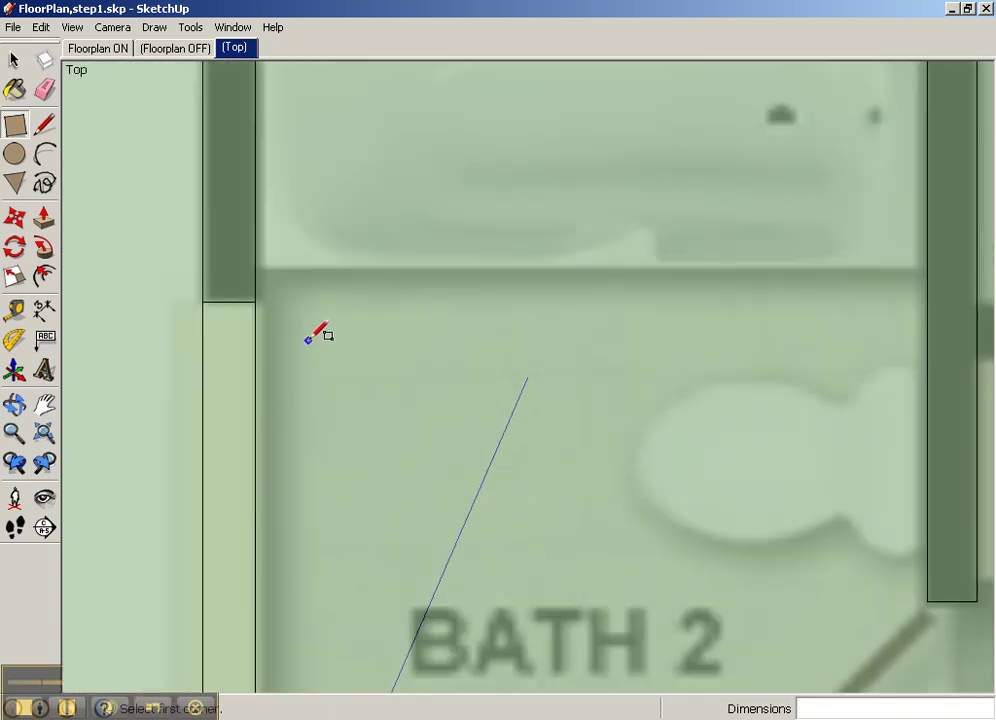
scroll(308, 338, "down", 2)
left_click(44, 89)
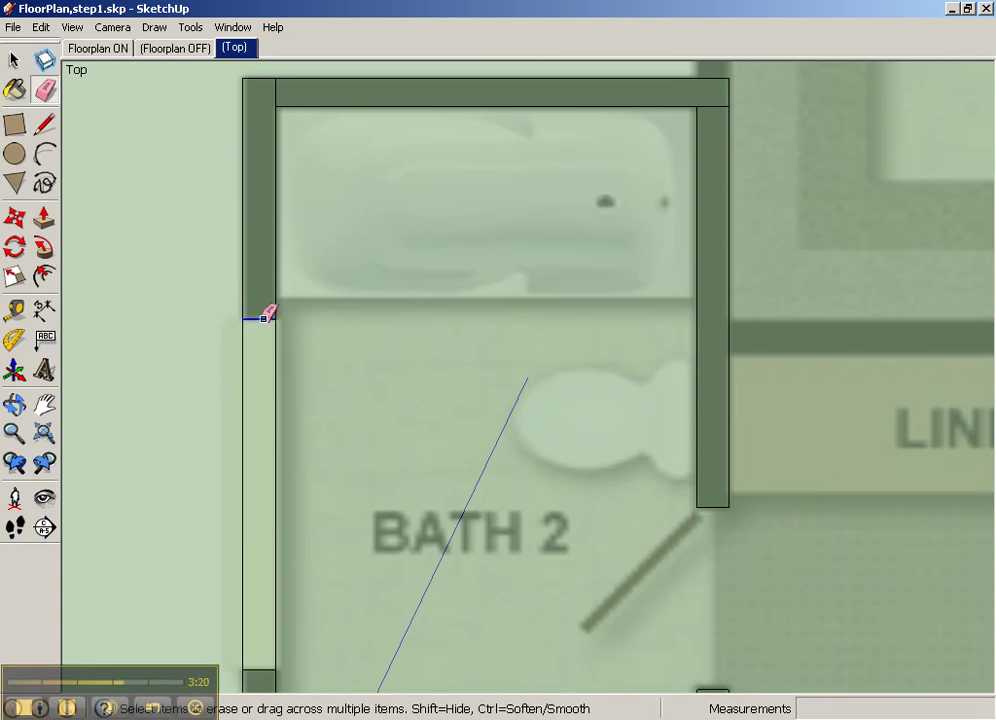
left_click(244, 347)
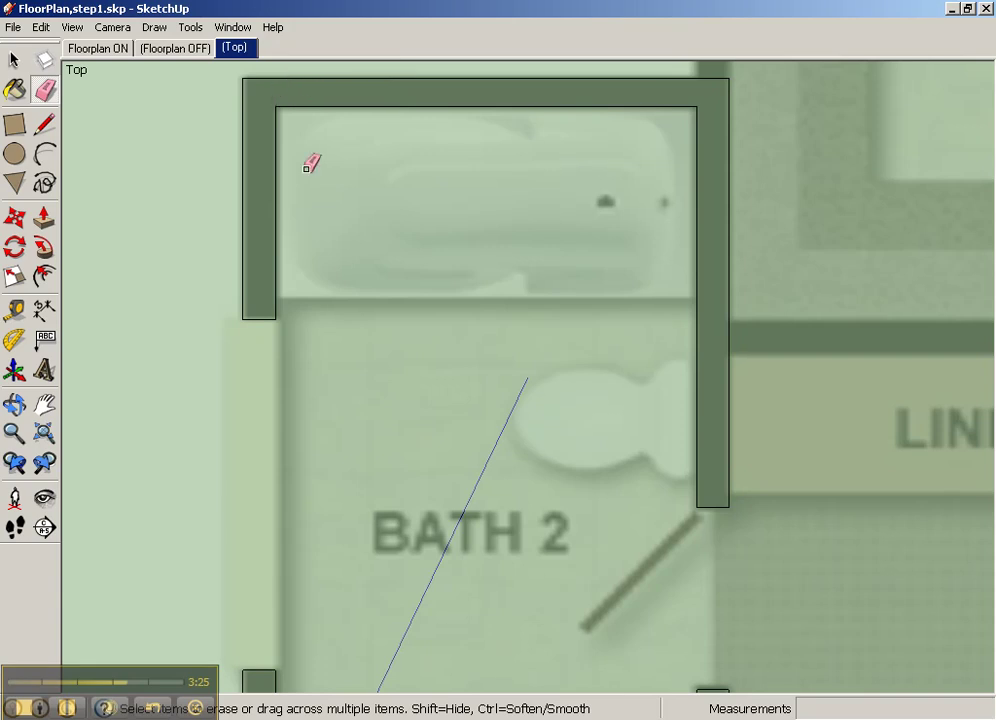
mouse_move(306, 167)
middle_mouse_down()
mouse_move(434, 202)
mouse_move(602, 144)
middle_mouse_up()
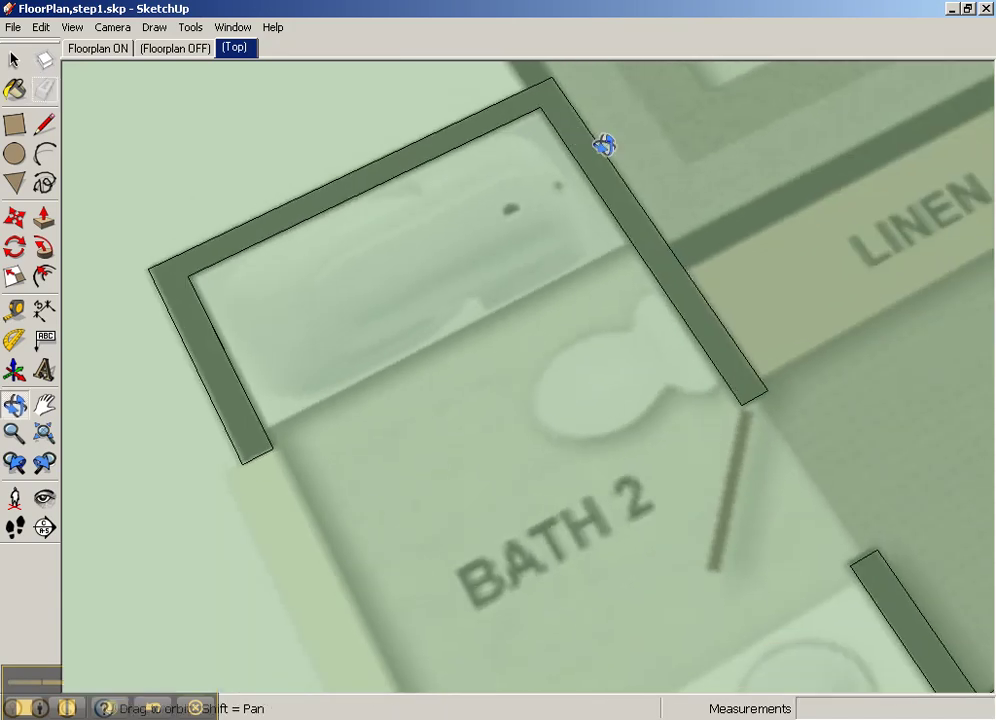
left_click(237, 375)
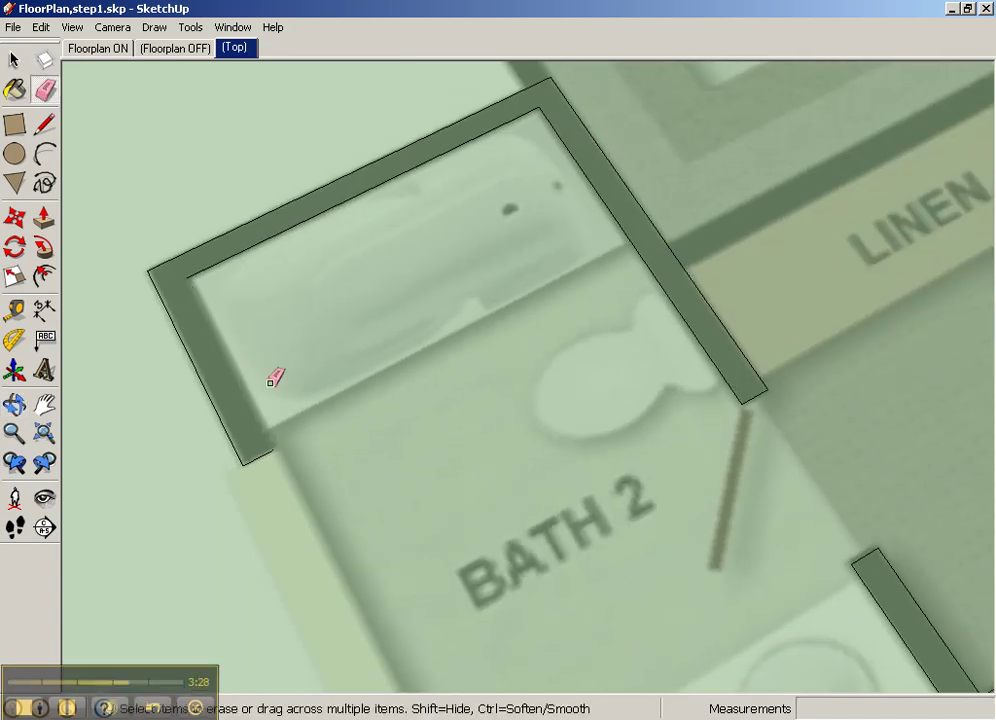
- Redraw the missing edge at the wall's inner corner with a line
left_click(44, 124)
left_click(273, 450)
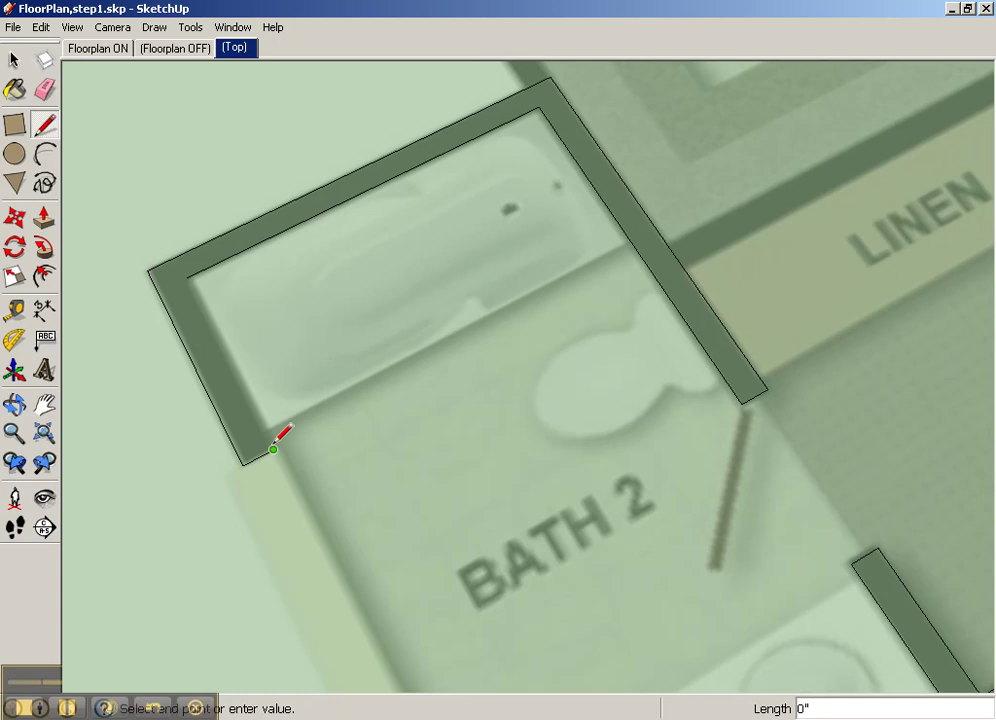
left_click(199, 267)
mouse_move(422, 498)
middle_mouse_down()
mouse_move(516, 340)
mouse_move(680, 478)
mouse_move(474, 333)
mouse_move(596, 462)
mouse_move(565, 340)
mouse_move(607, 555)
middle_mouse_up()
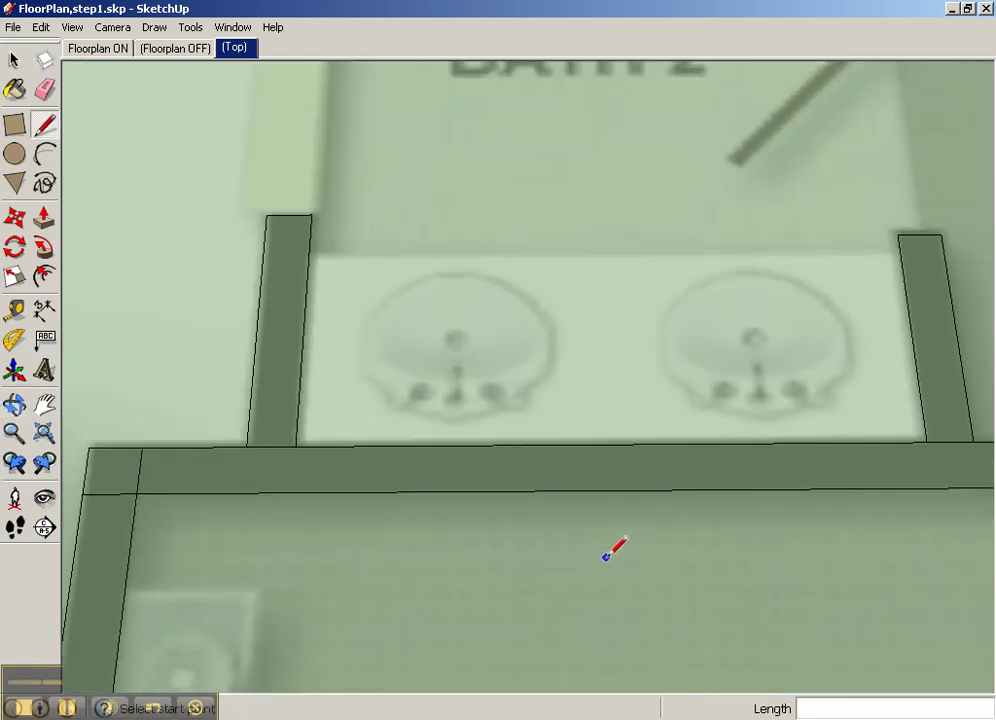
scroll(700, 545, "down", 3)
middle_click_drag(729, 542, 752, 507, "shift")
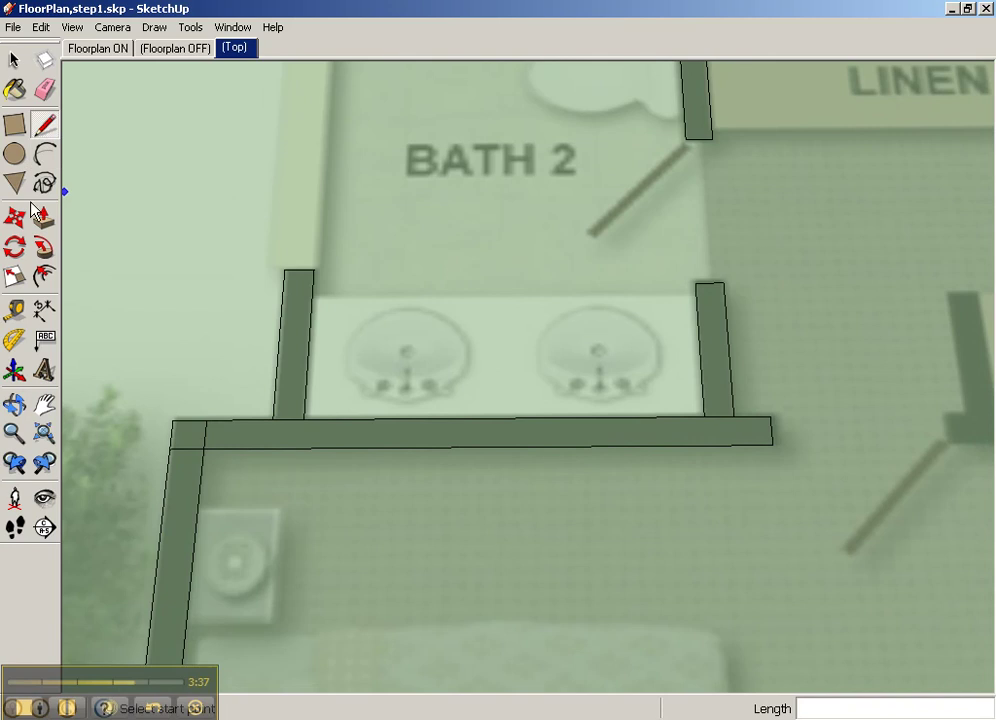
- Erase the edges splitting the lower-left wall corner, then move to Bedroom 2's outer wall
left_click(45, 91)
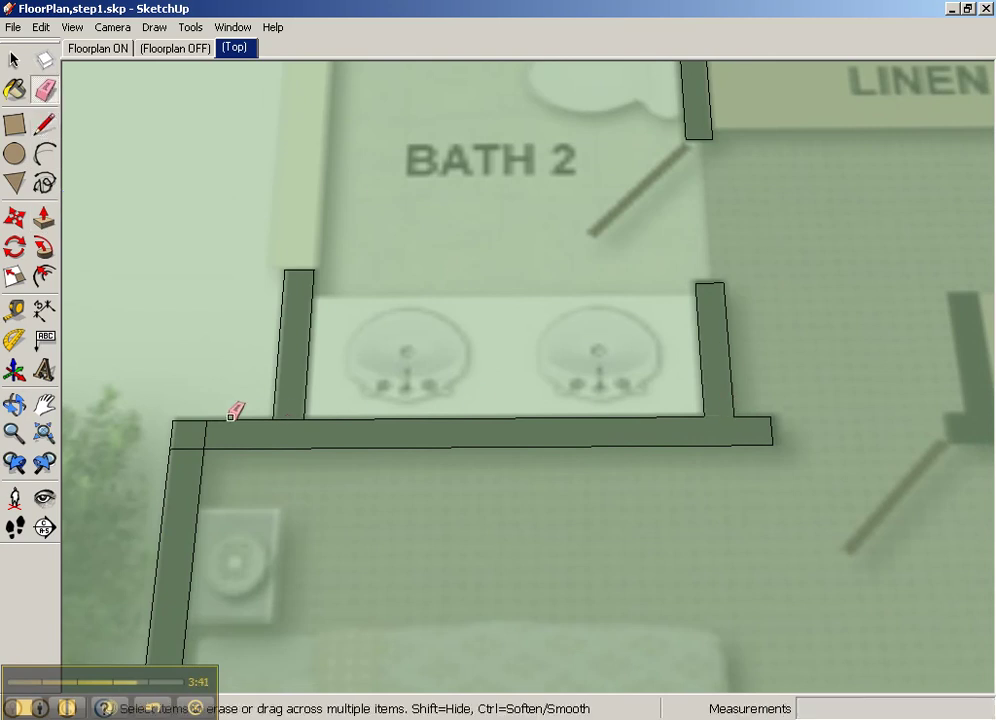
mouse_move(263, 426)
left_mouse_down()
mouse_move(211, 427)
mouse_move(193, 447)
left_mouse_up()
middle_click_drag(411, 493, 533, 255, "shift")
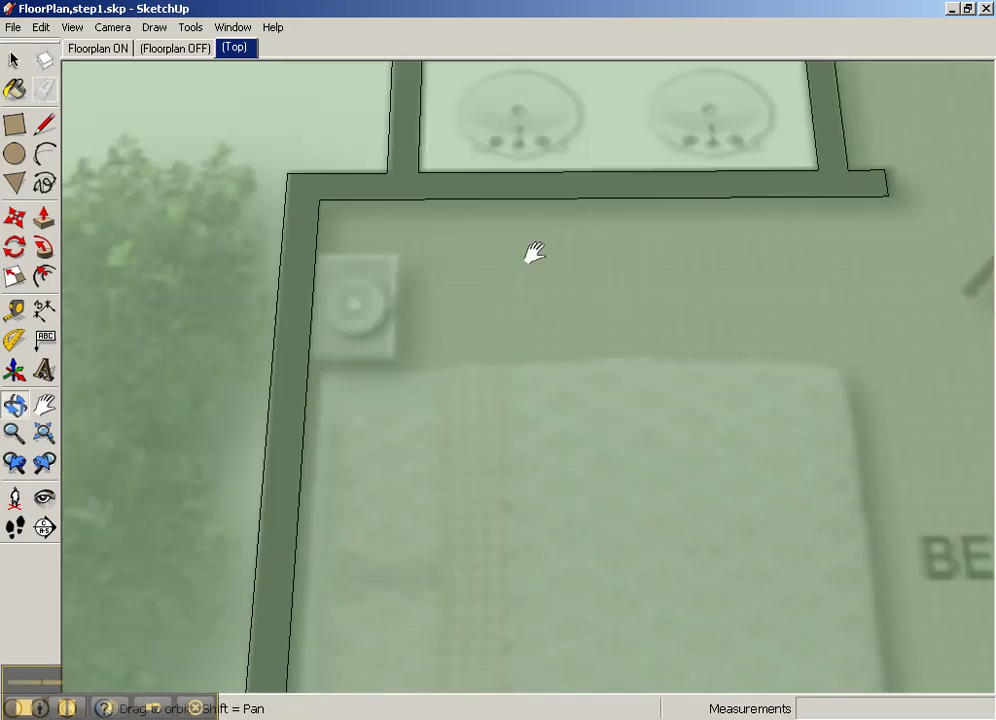
middle_click_drag(484, 517, 510, 270, "shift")
scroll(536, 374, "down", 3)
mouse_move(536, 374)
middle_mouse_down("shift")
mouse_move(596, 405)
mouse_move(485, 276)
mouse_move(503, 428)
mouse_move(527, 407)
middle_mouse_up("shift")
- Trace the long bottom wall below Bedroom 2 and the short upright wall at its end
key("e")
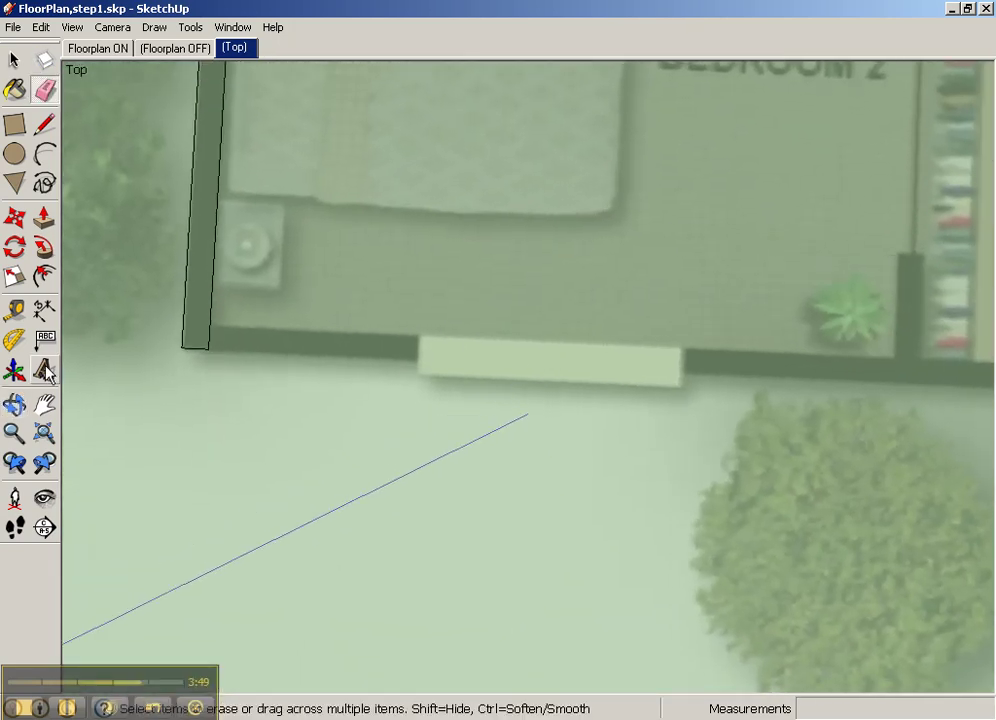
left_click(16, 125)
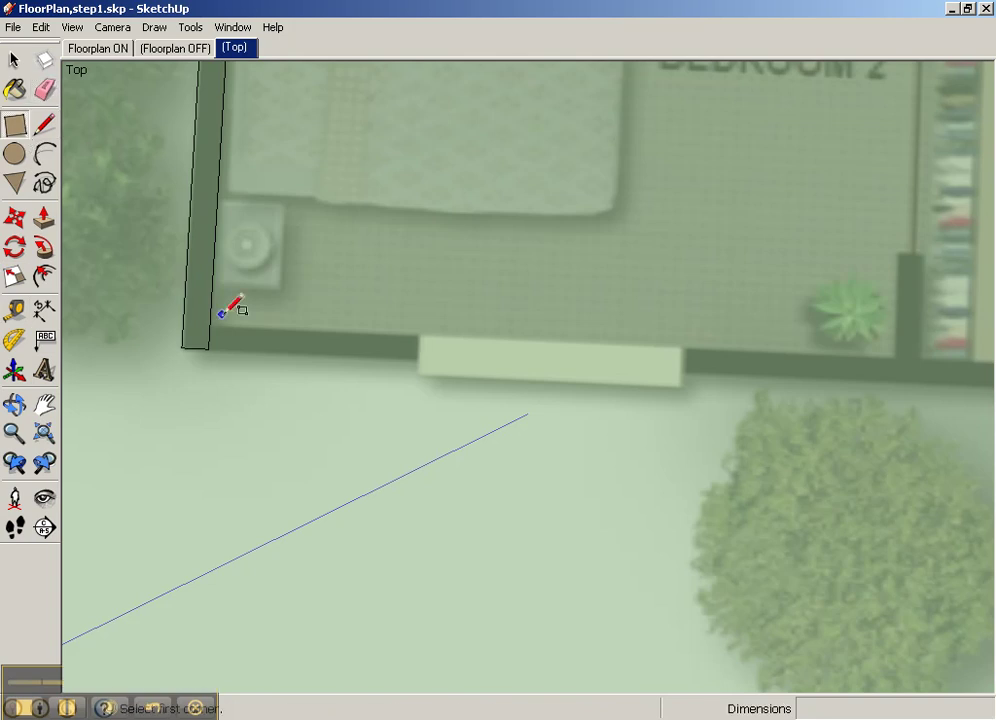
left_click(208, 349)
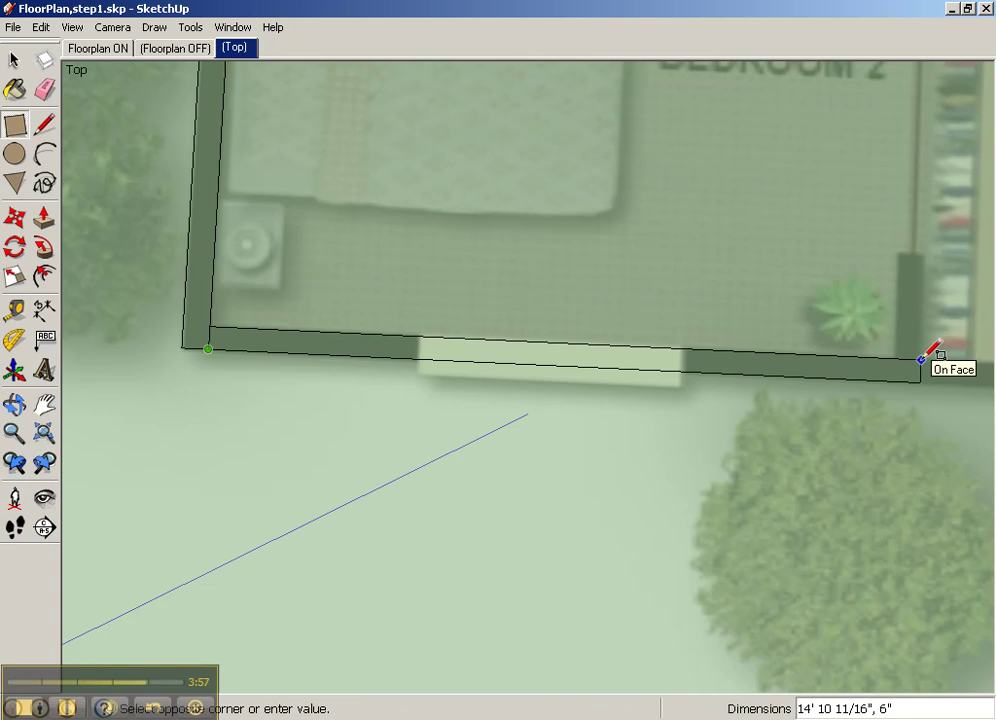
middle_click_drag(940, 368, 614, 398, "shift")
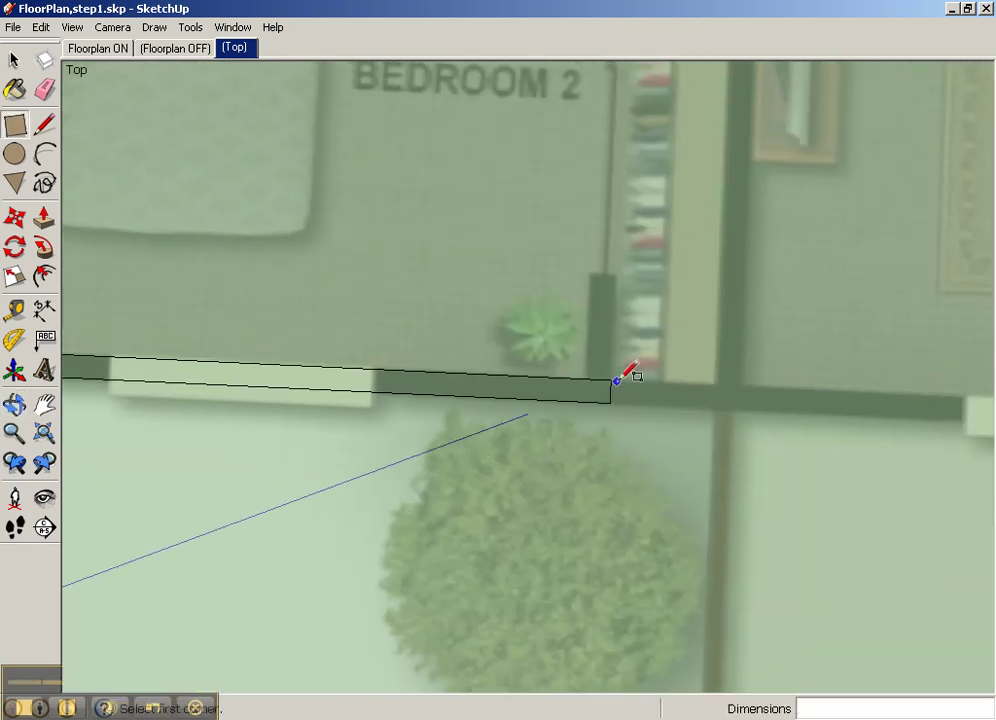
left_click(610, 402)
left_click(610, 403)
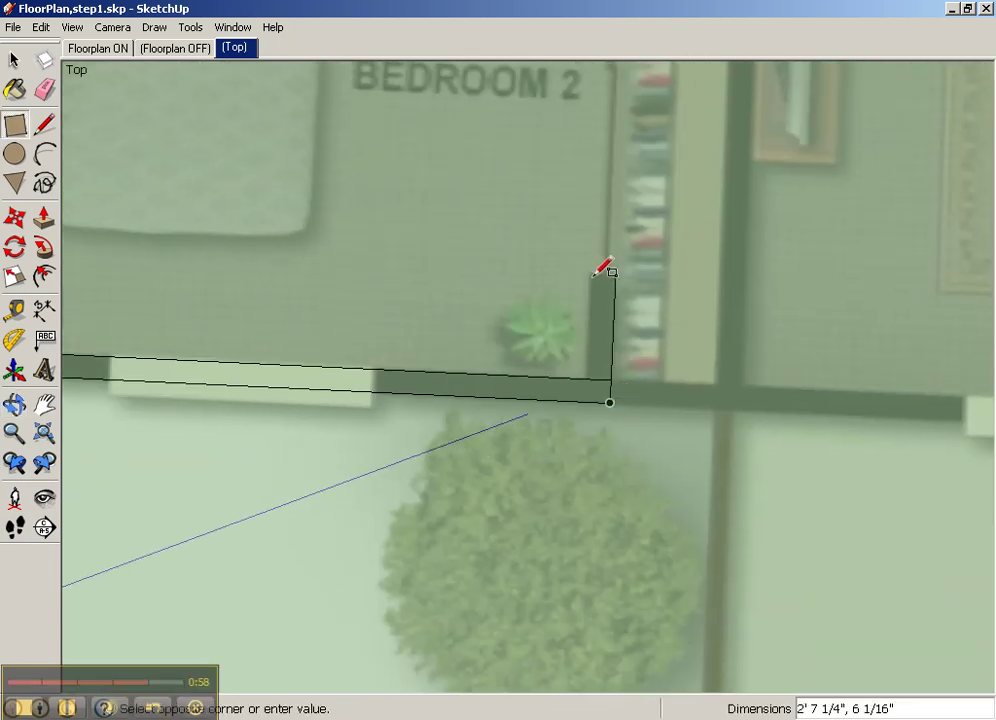
left_click(590, 275)
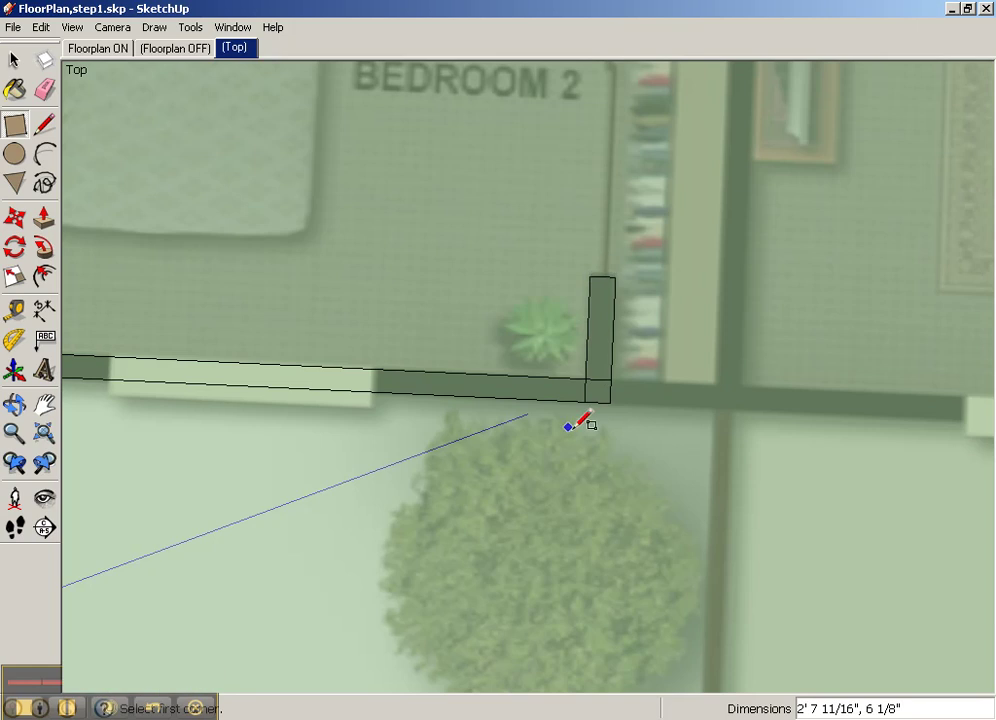
- Trace the living room's bottom wall, its right wall and a short stub toward the entry
middle_click_drag(644, 476, 390, 410, "shift")
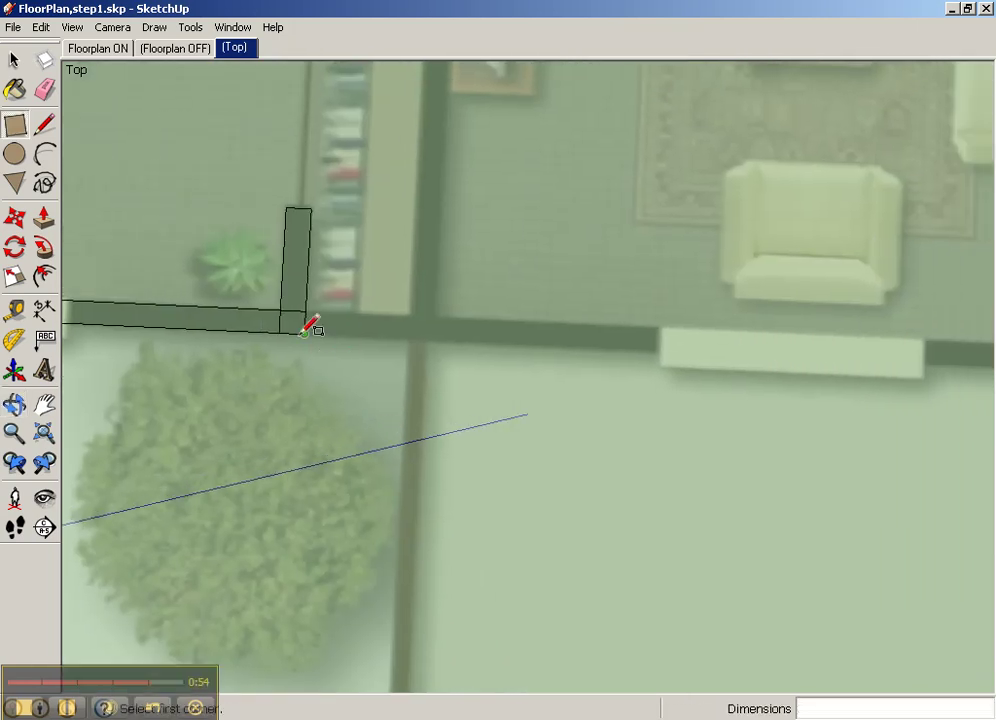
left_click(304, 333)
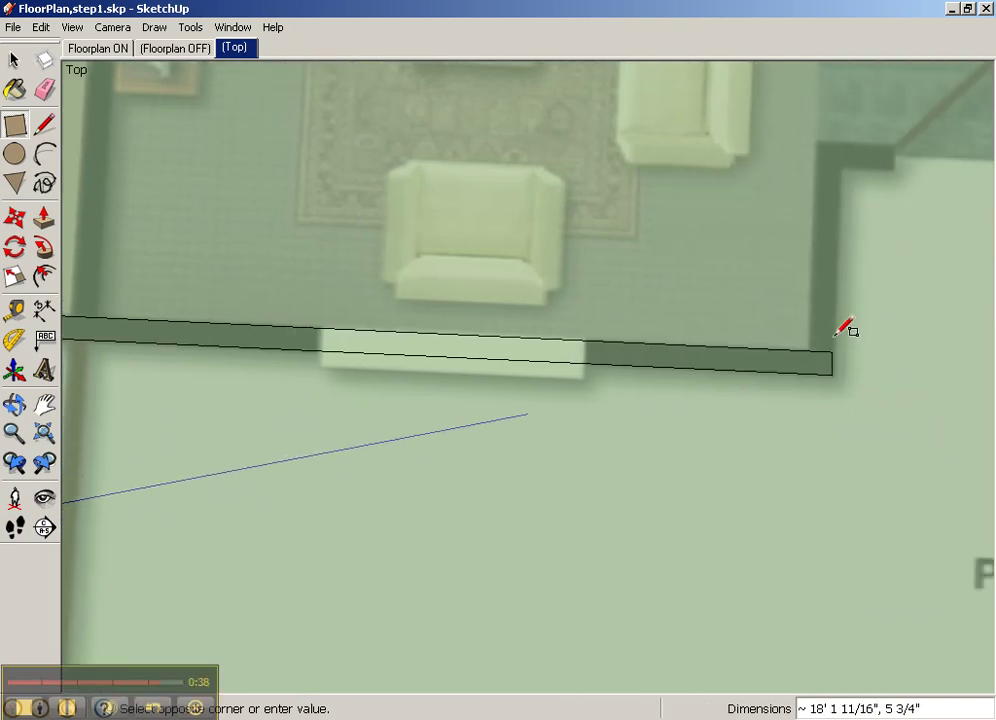
left_click(833, 372)
left_click(832, 373)
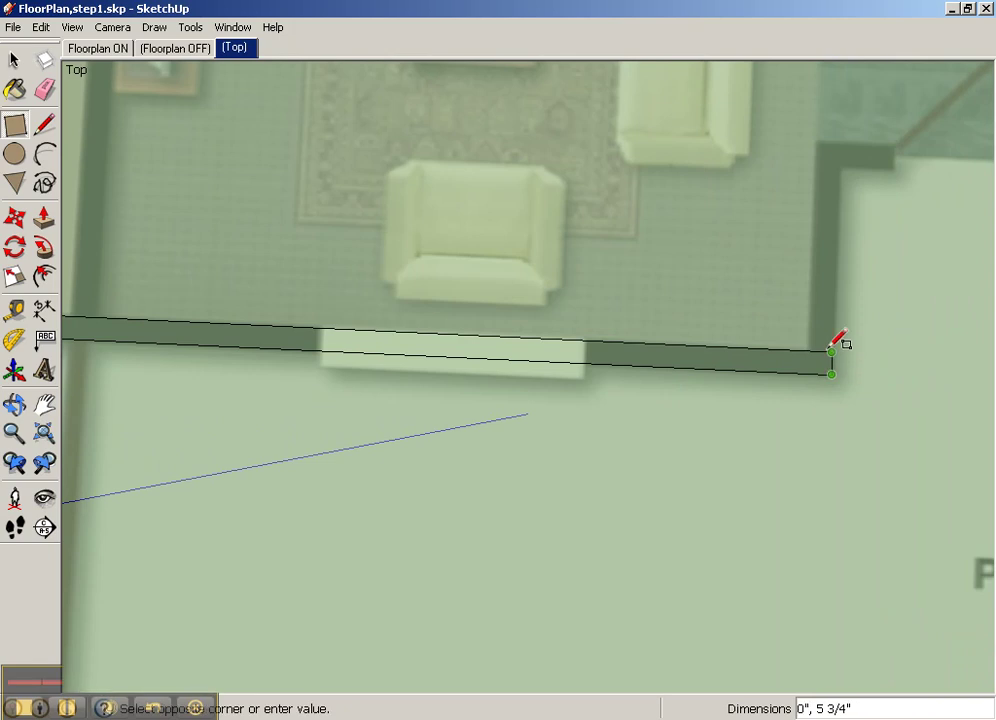
left_click(815, 143)
left_click(816, 143)
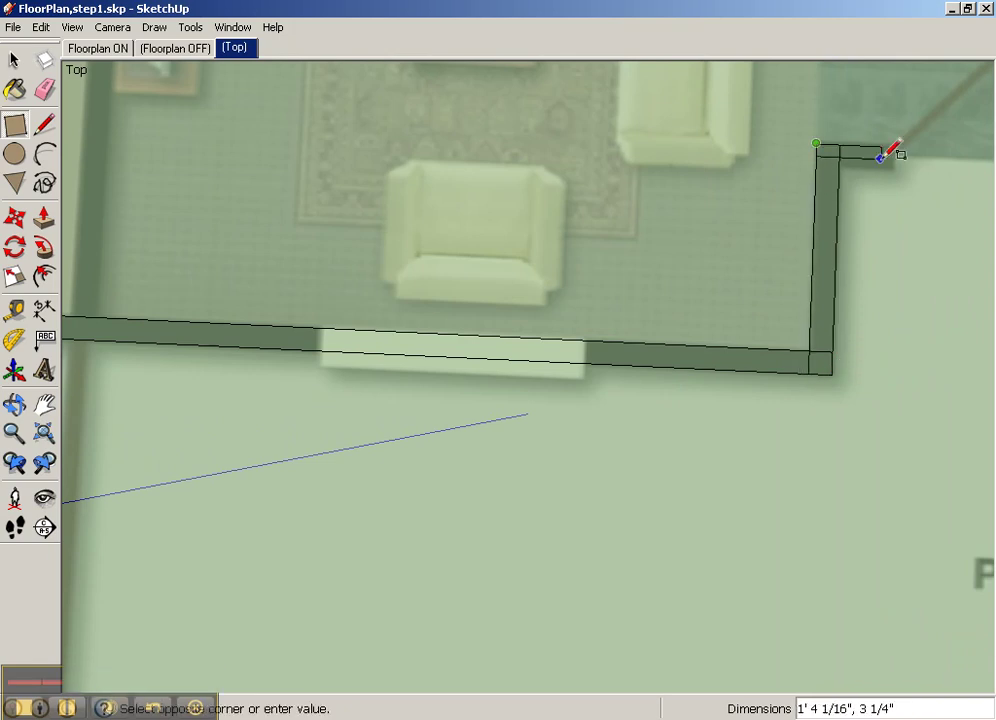
left_click(892, 166)
- Navigate to a near top-down close view of Bath 2 and the Linen closet
scroll(606, 210, "down", 3)
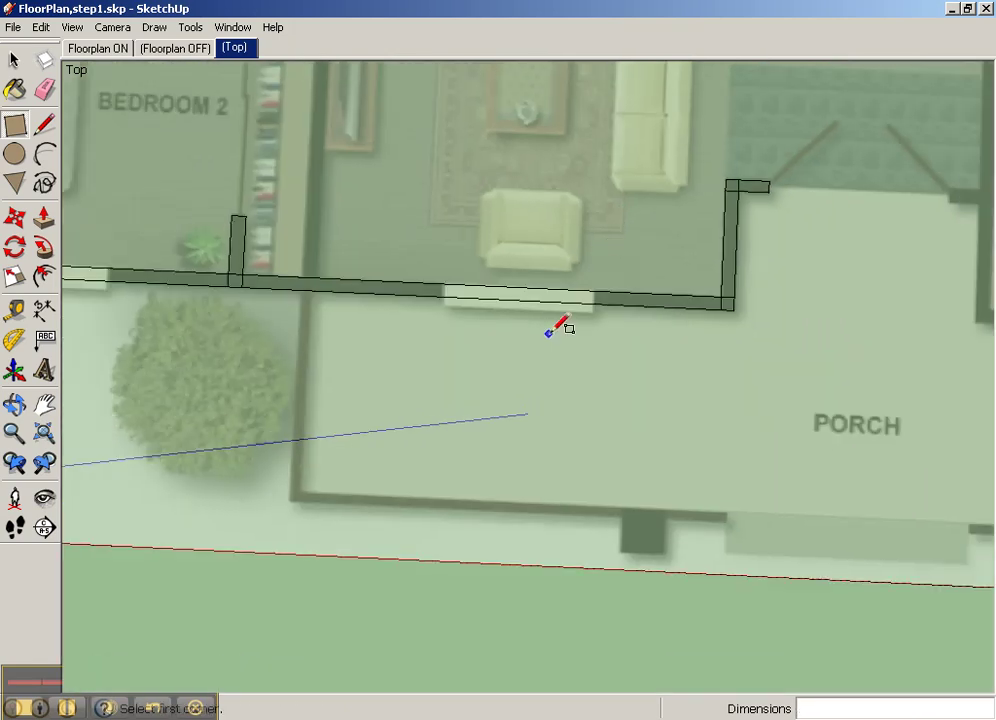
mouse_move(506, 284)
middle_mouse_down("shift")
mouse_move(562, 362)
mouse_move(480, 430)
mouse_move(504, 417)
middle_mouse_up("shift")
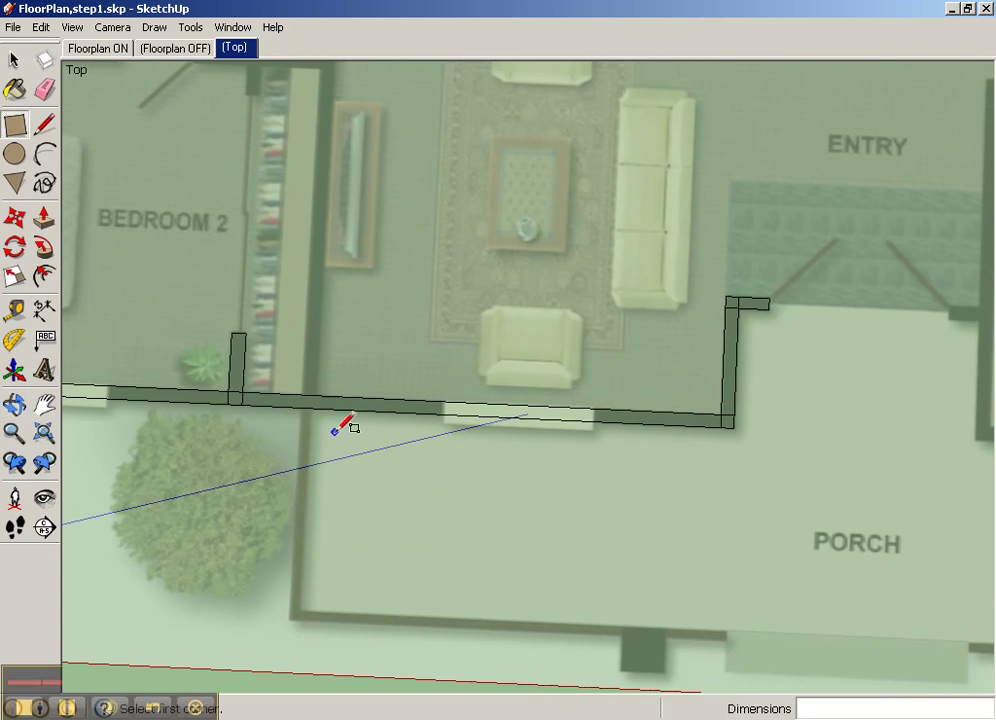
middle_click_drag(344, 425, 404, 258)
middle_click_drag(326, 98, 531, 250, "shift")
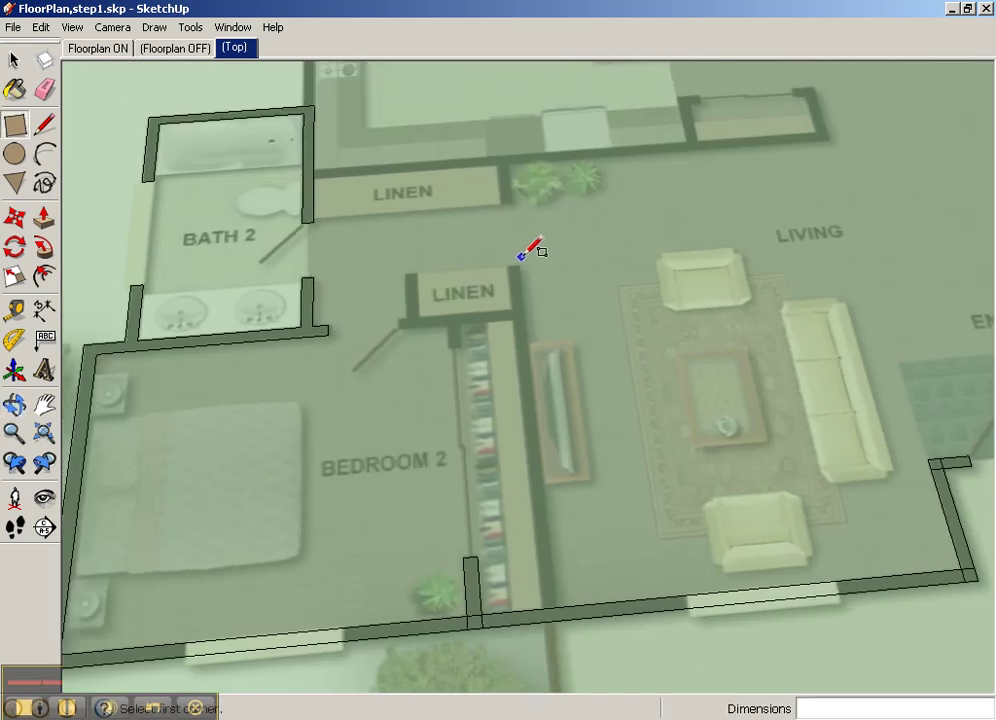
middle_click_drag(416, 269, 536, 400)
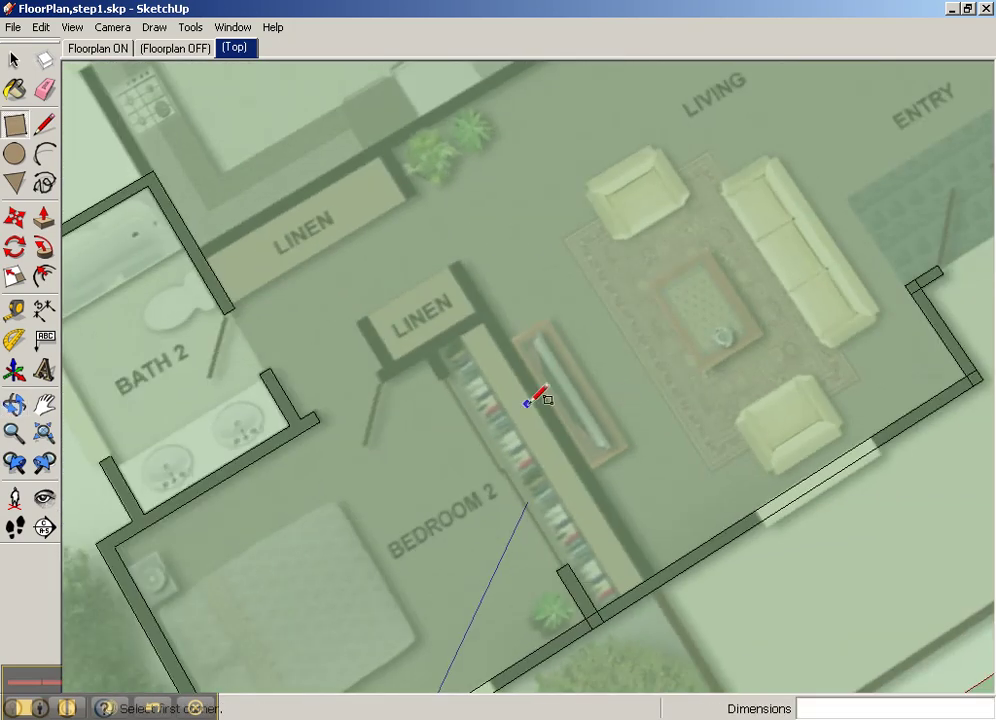
scroll(384, 399, "up", 4)
middle_click_drag(384, 398, 736, 445)
scroll(508, 469, "up", 2)
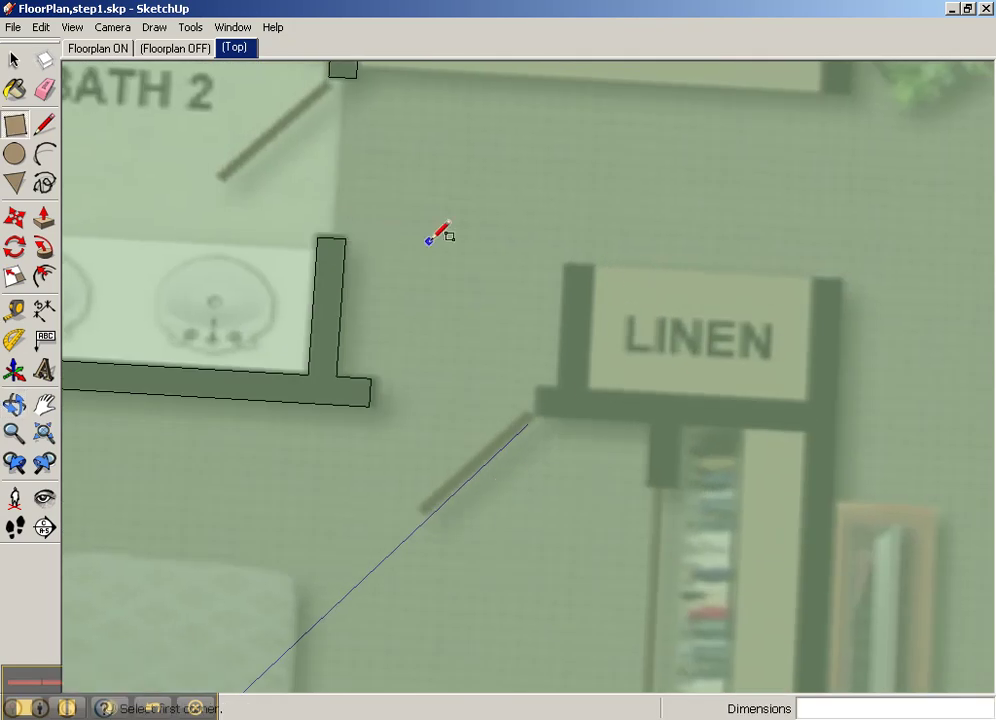
- Draw rectangles for the Linen closet's left, bottom and right walls
left_click(563, 262)
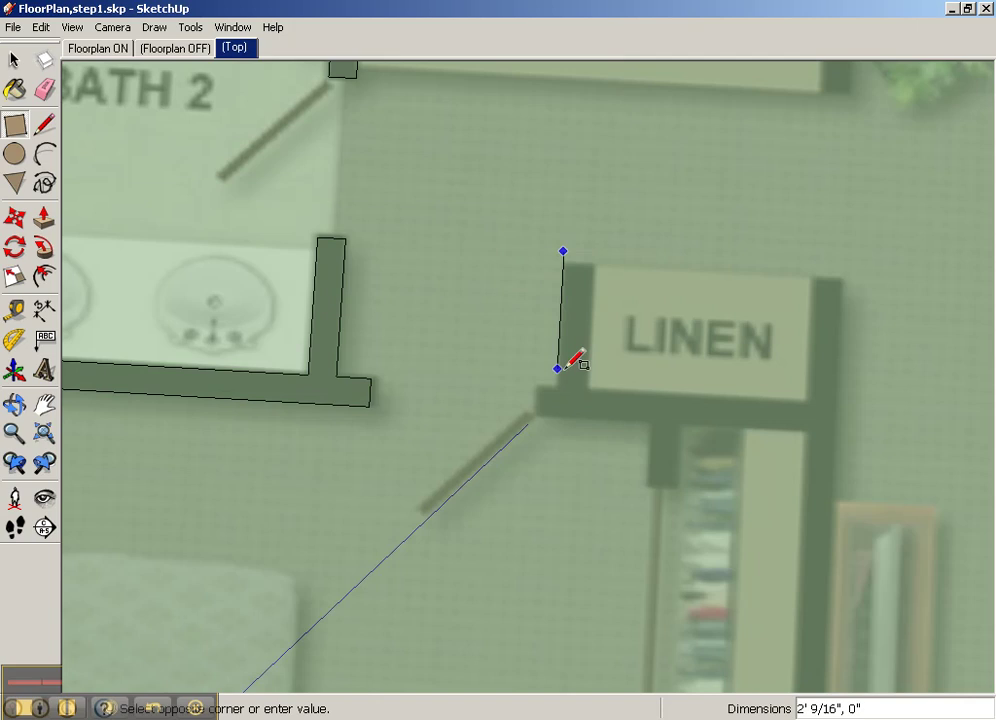
left_click(590, 390)
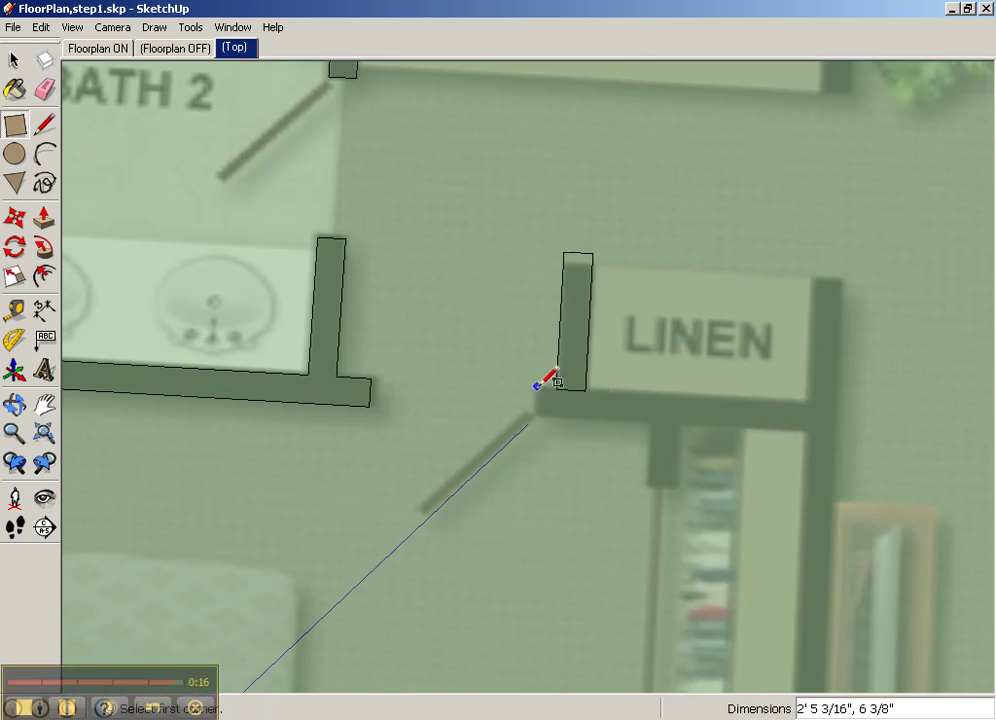
left_click(537, 386)
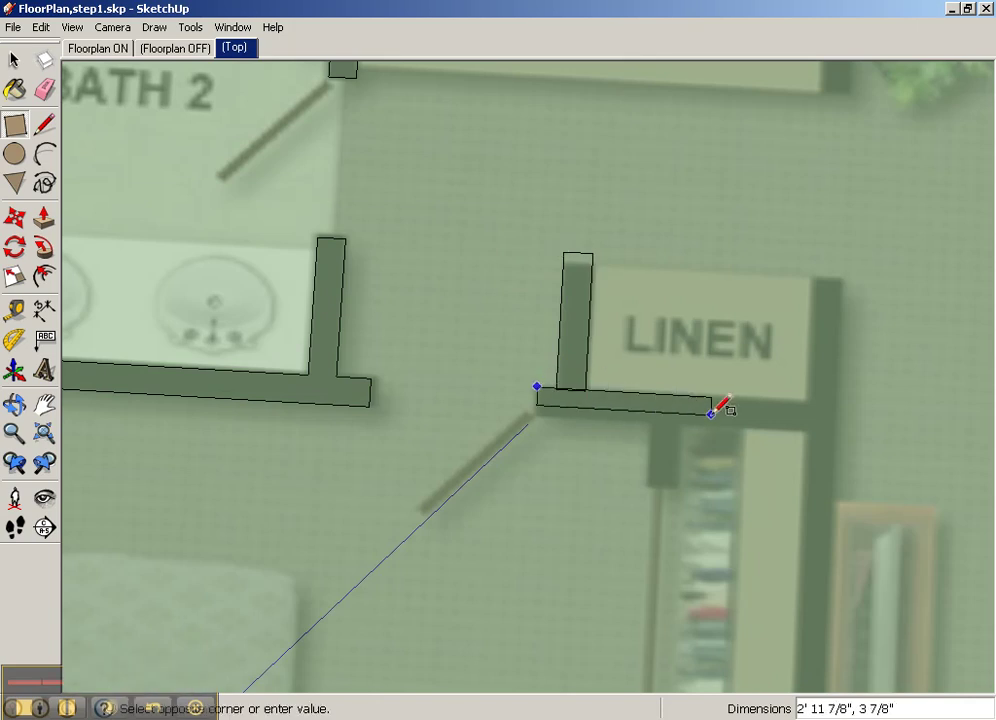
left_click(836, 430)
left_click(836, 405)
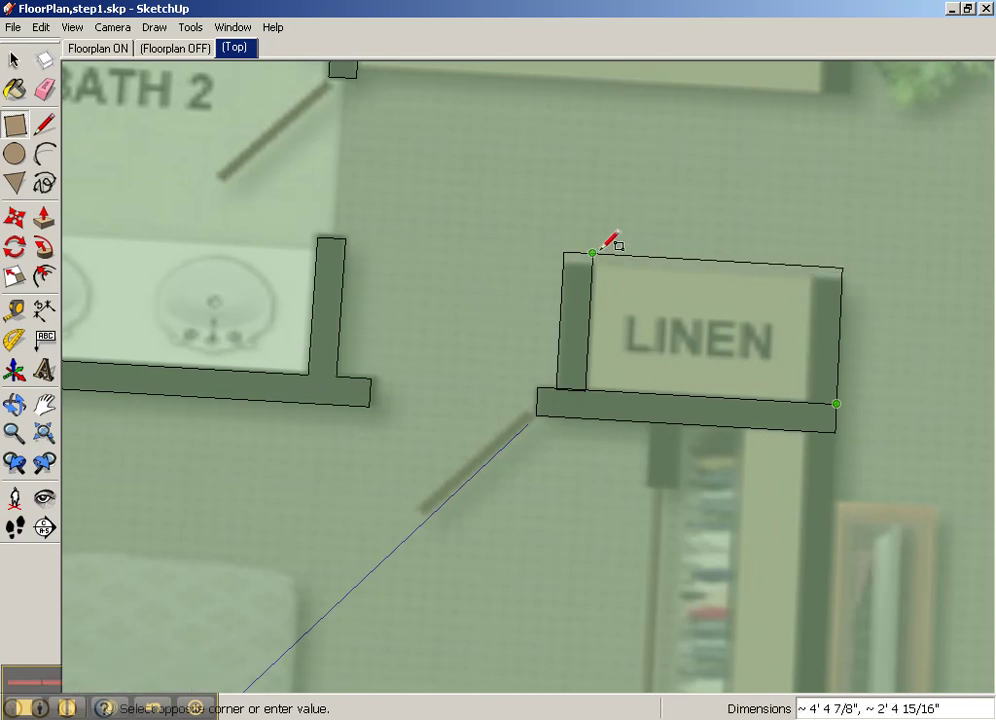
left_click(816, 245)
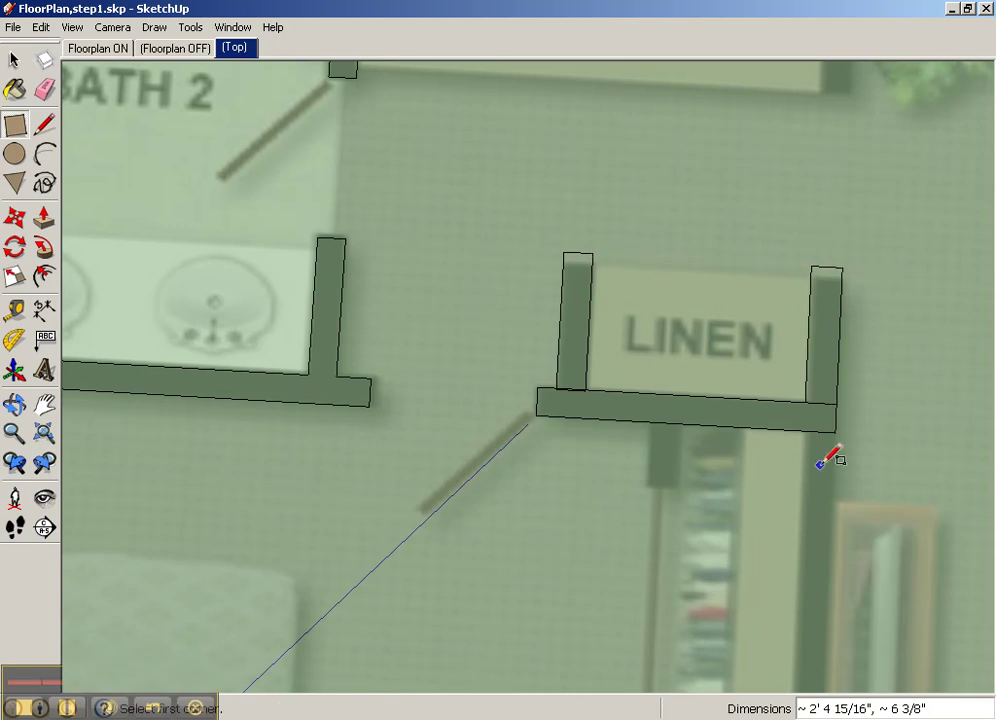
middle_click_drag(847, 482, 756, 229, "shift")
left_click(713, 157)
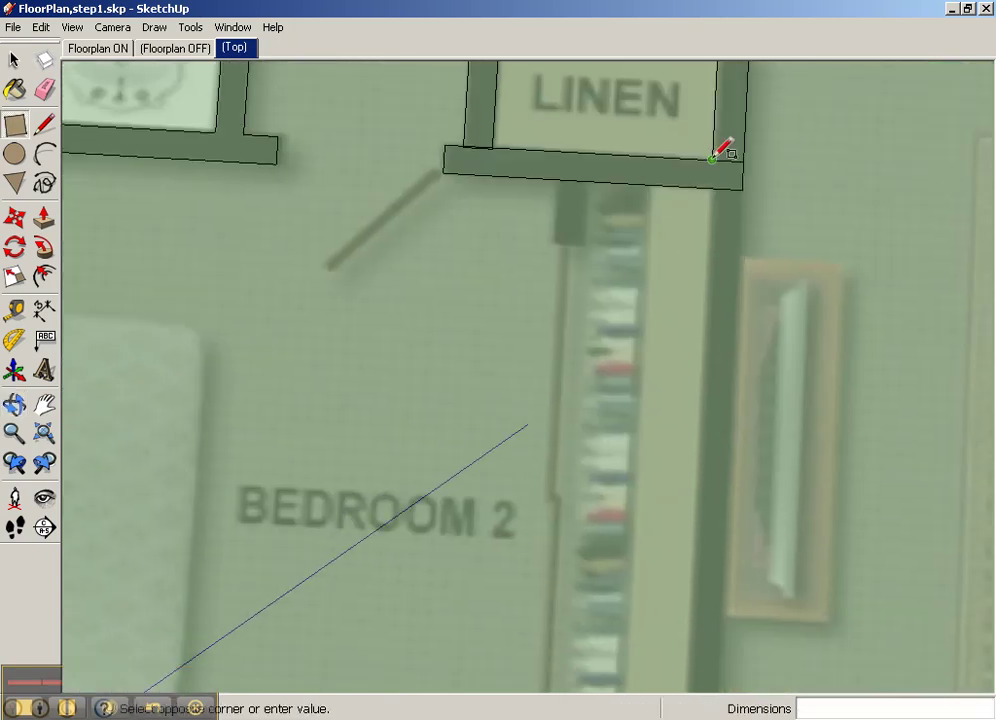